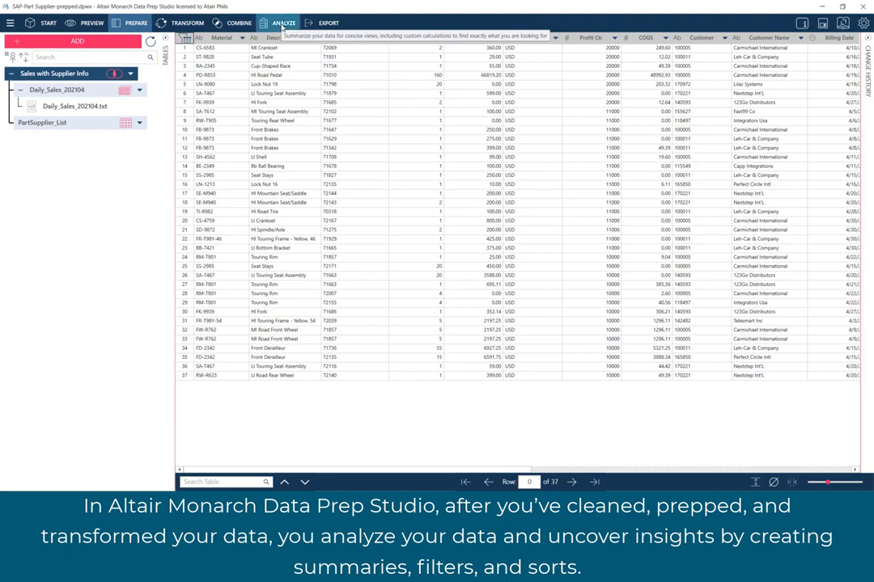
- Switch to the Analyze view and look through the Daily_Sales_202104 and PartSupplier_List tables
{"action": "left_click", "coordinate": [282, 25]}
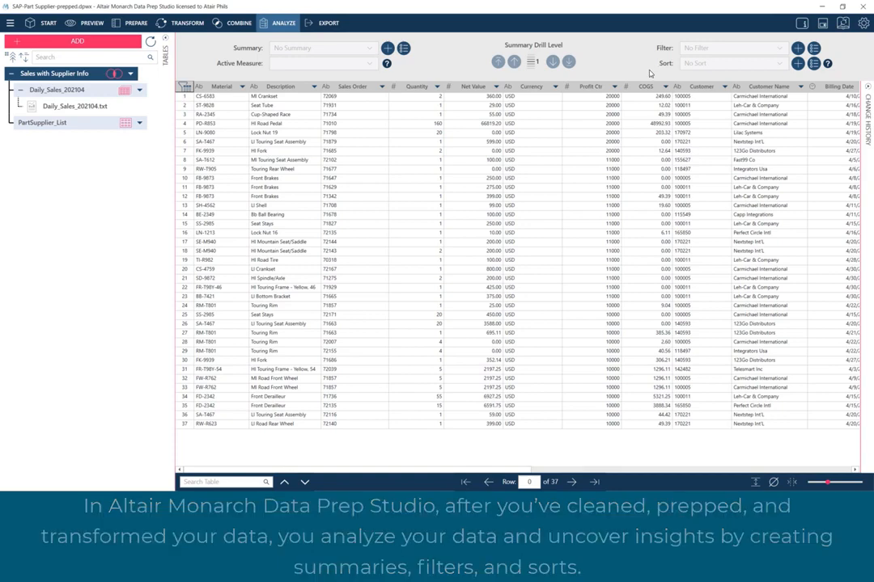
{"action": "left_click", "coordinate": [101, 94]}
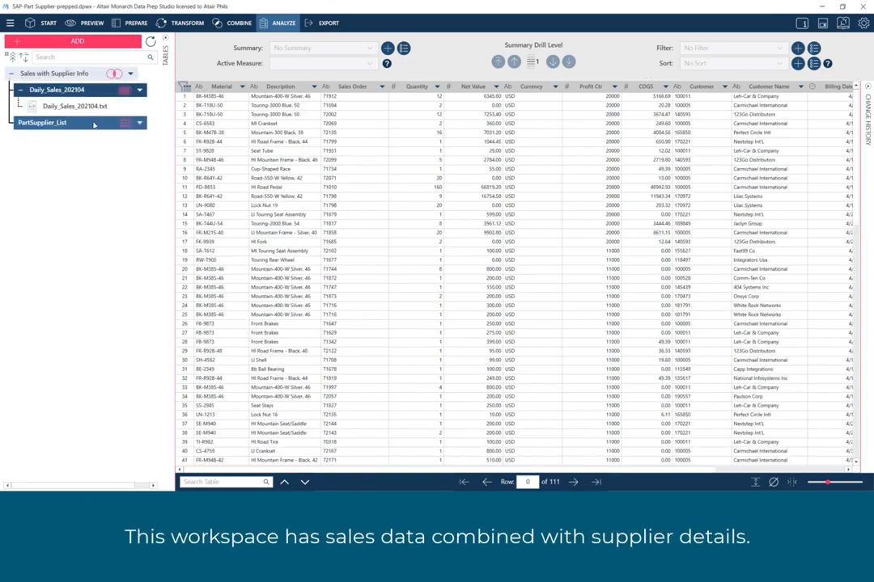
{"action": "left_click", "coordinate": [94, 124]}
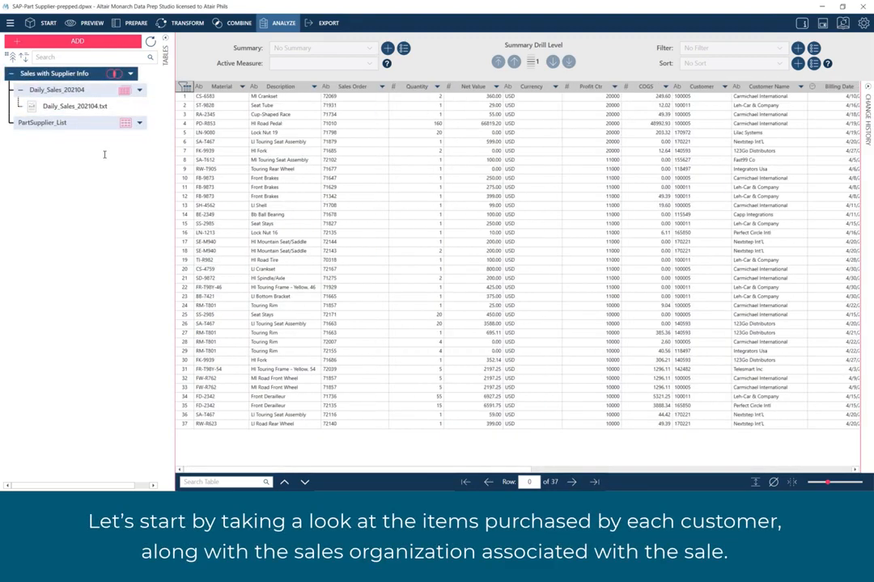
- Examine the Description, Customer Name and Sales Organization columns of the Sales with Supplier Info table
{"action": "left_click", "coordinate": [276, 87]}
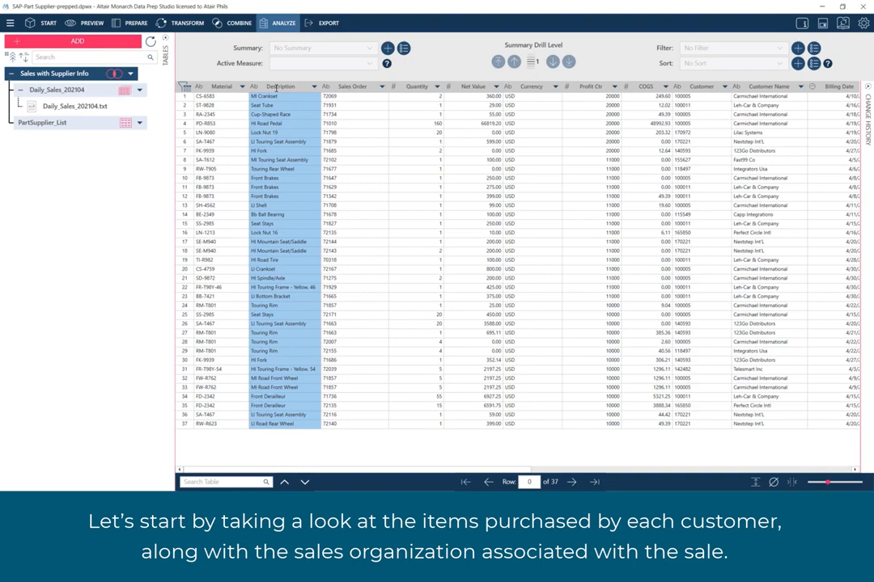
{"action": "left_click", "coordinate": [764, 87]}
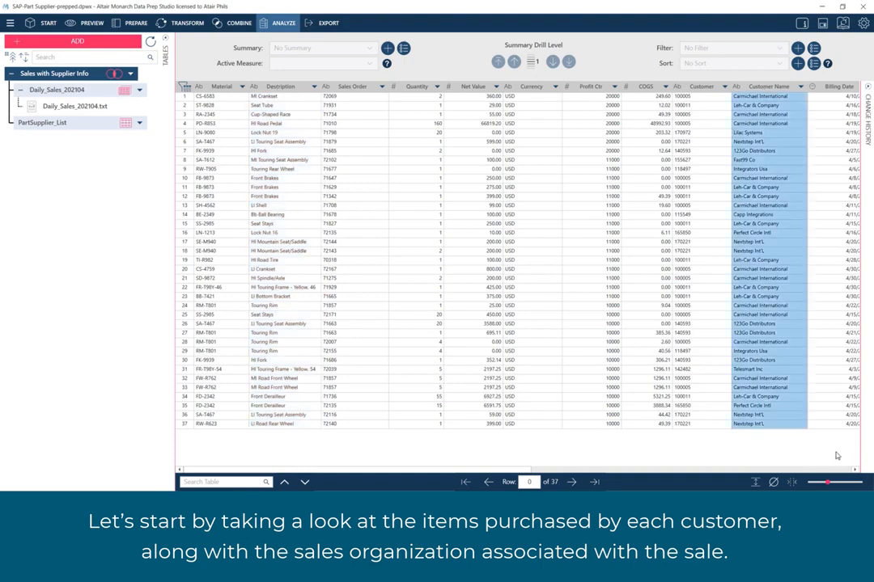
{"action": "left_click", "coordinate": [836, 471]}
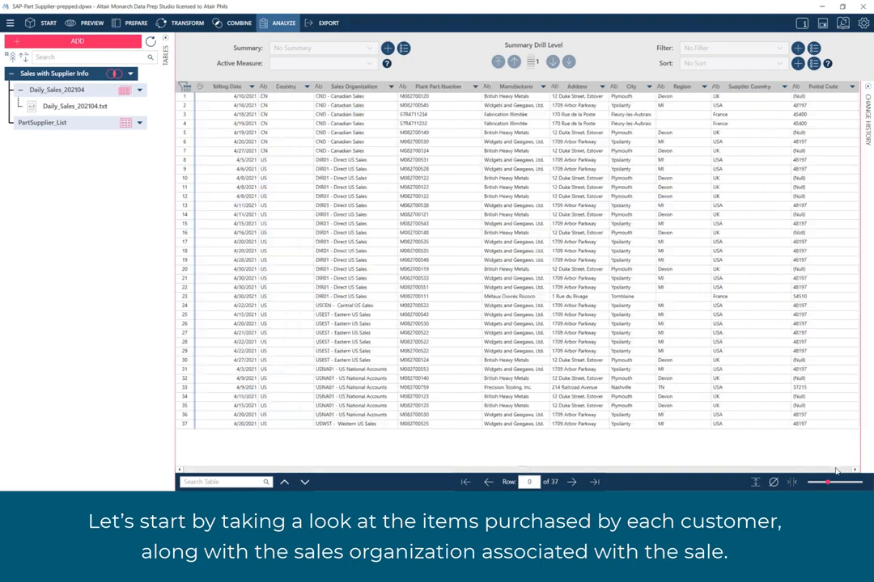
{"action": "left_click", "coordinate": [362, 87]}
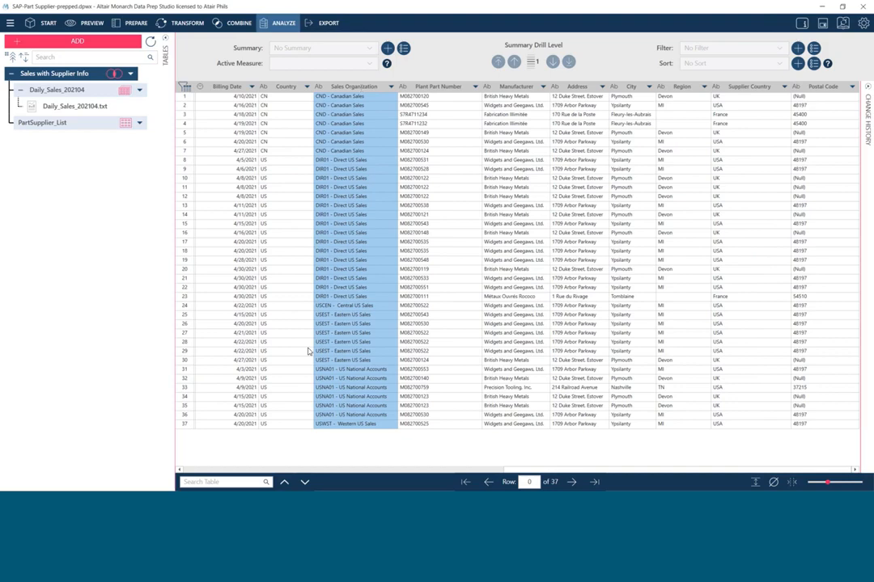
{"action": "left_click", "coordinate": [200, 469]}
- Create a new summary with Sales Organization, Customer Name, Material and Description as its row fields, in that order
{"action": "left_click", "coordinate": [389, 49]}
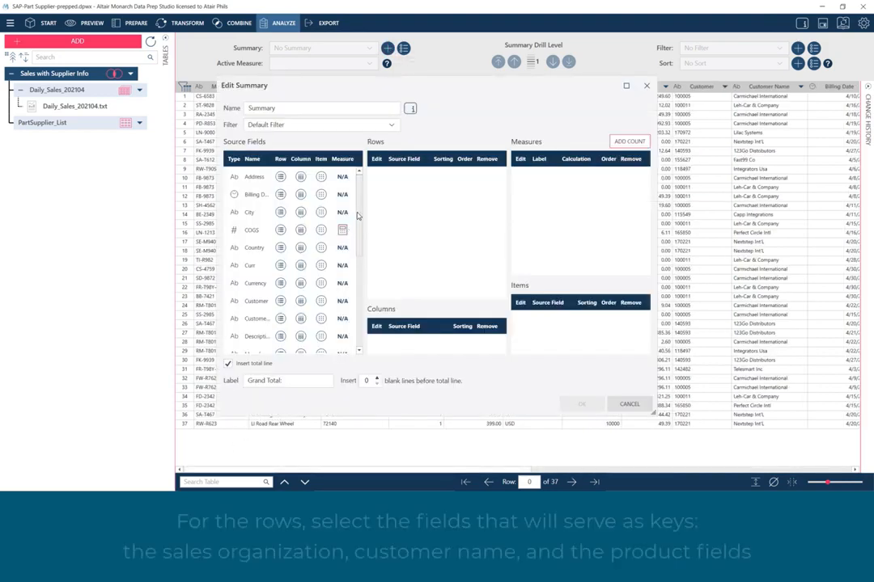
{"action": "left_click_drag", "start_coordinate": [357, 216], "coordinate": [360, 346]}
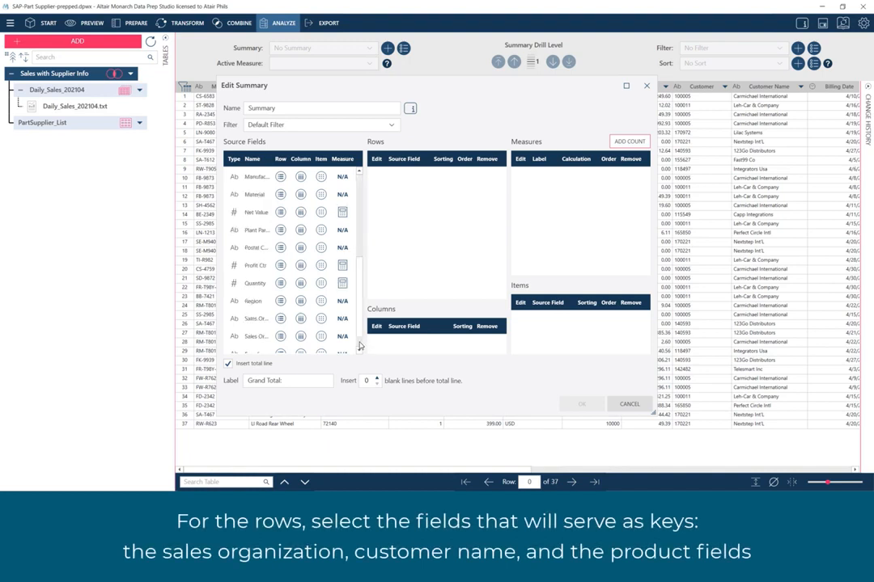
{"action": "left_click", "coordinate": [280, 336]}
{"action": "scroll", "coordinate": [280, 339], "scroll_direction": "up", "scroll_amount": 5}
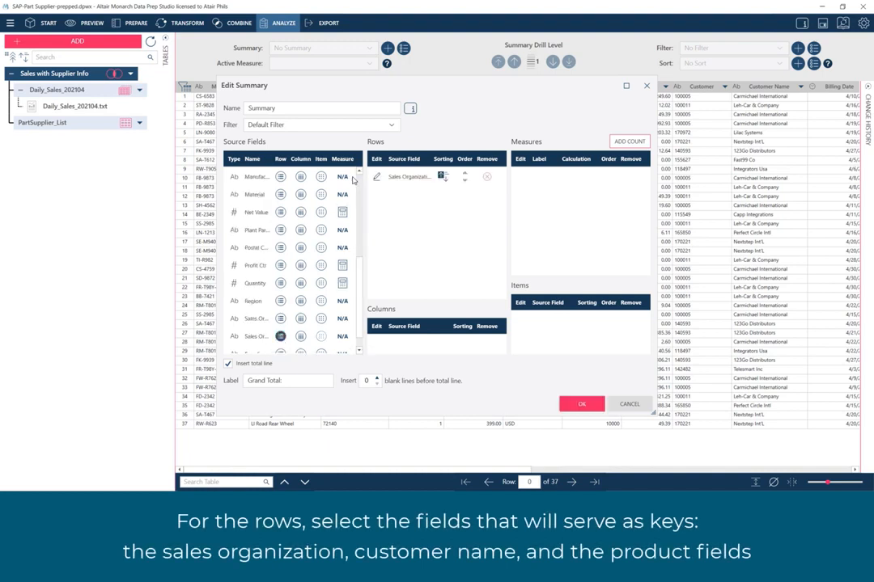
{"action": "left_click", "coordinate": [280, 319]}
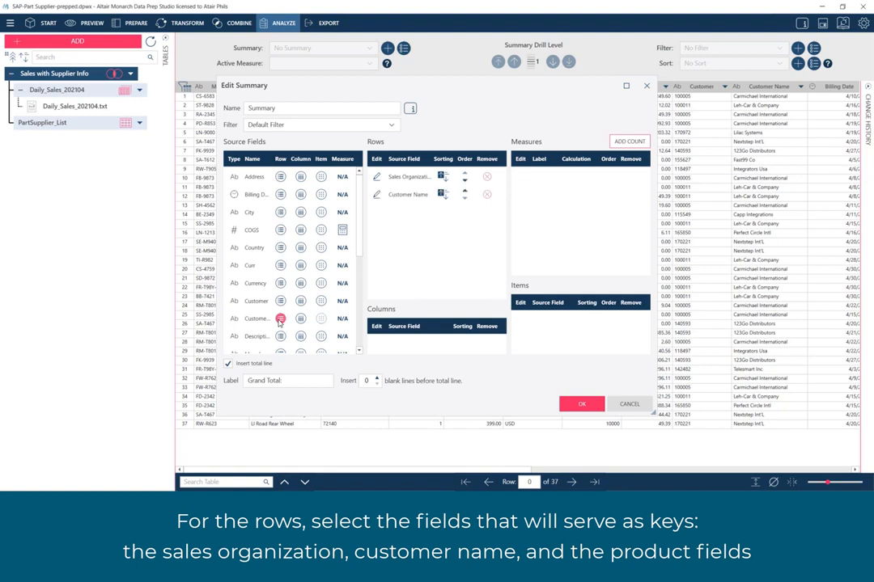
{"action": "scroll", "coordinate": [358, 345], "scroll_direction": "down", "scroll_amount": 5}
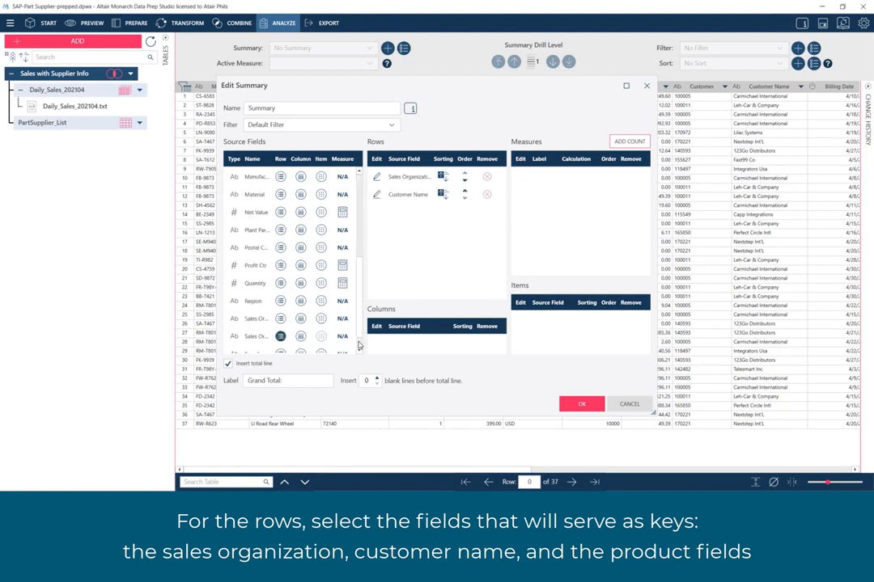
{"action": "left_click", "coordinate": [280, 194]}
{"action": "scroll", "coordinate": [359, 183], "scroll_direction": "up", "scroll_amount": 5}
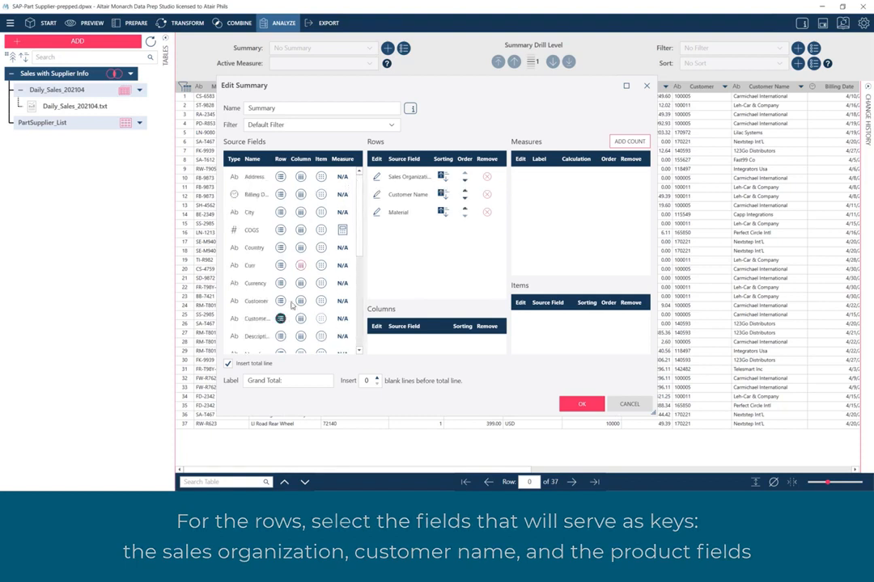
{"action": "left_click", "coordinate": [280, 335]}
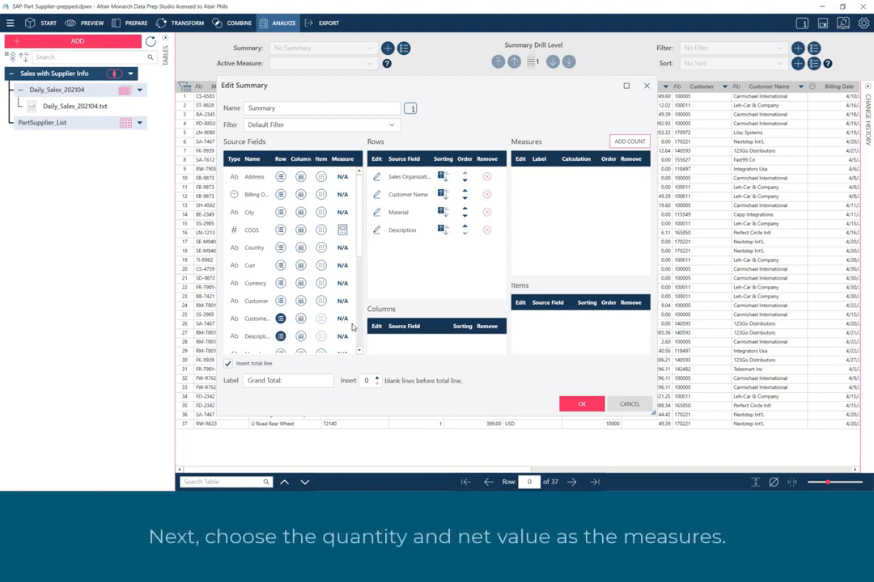
- Add Quantity and Net Value to the summary as measures
{"action": "scroll", "coordinate": [348, 307], "scroll_direction": "down", "scroll_amount": 5}
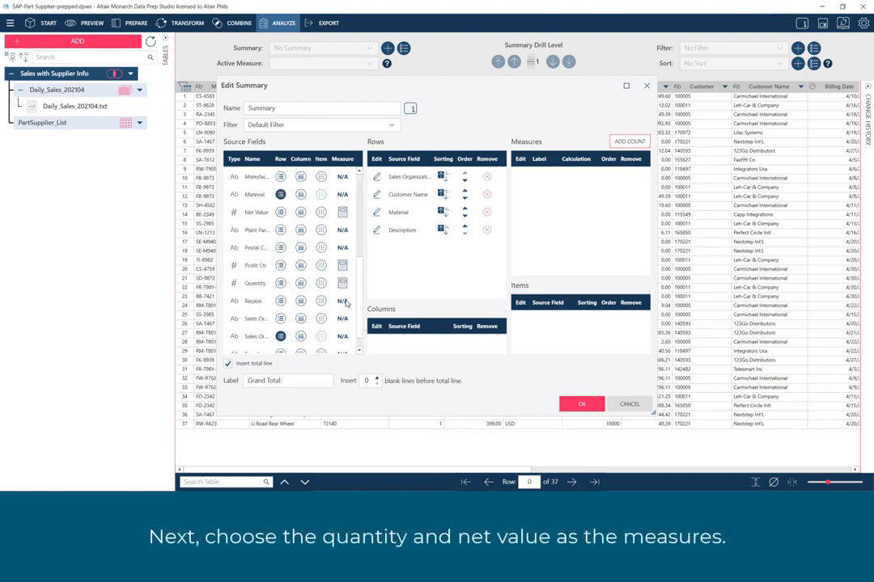
{"action": "left_click", "coordinate": [343, 284]}
{"action": "left_click", "coordinate": [342, 213]}
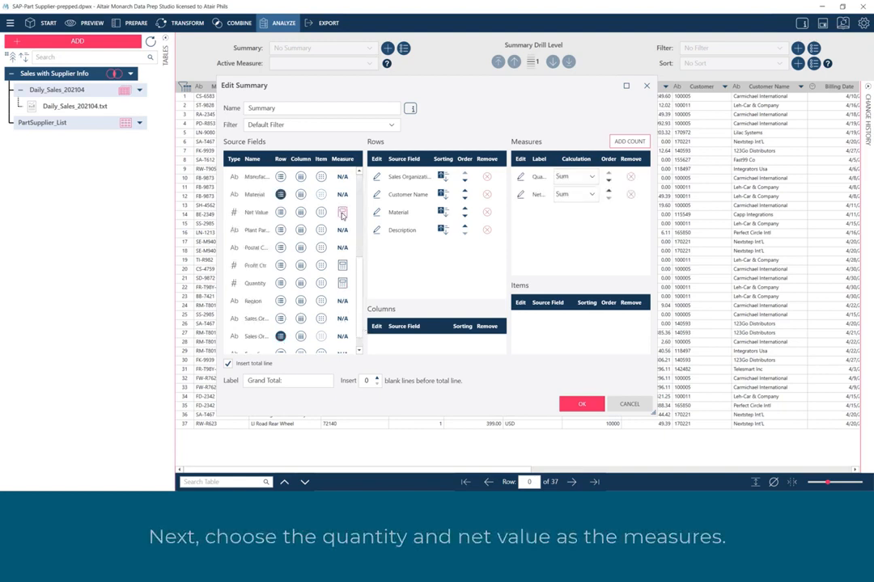
- Review the calculation types available for the Net Value measure without changing the selection
{"action": "left_click", "coordinate": [592, 195]}
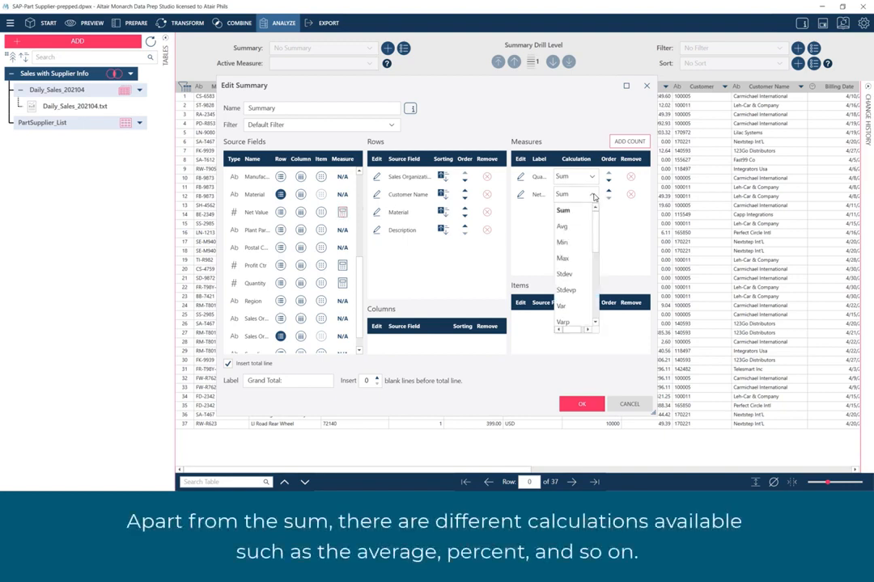
{"action": "left_click", "coordinate": [596, 313]}
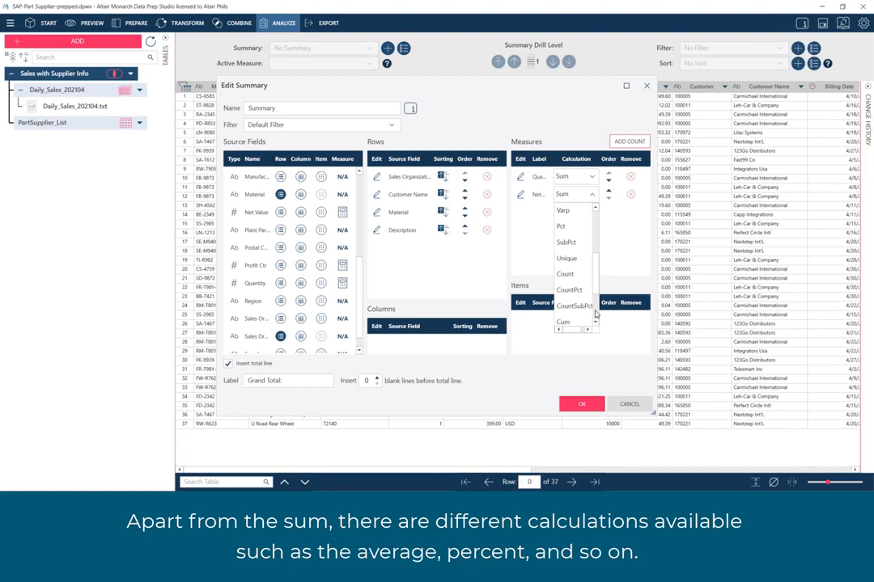
{"action": "left_click", "coordinate": [595, 314]}
{"action": "left_click", "coordinate": [596, 216]}
{"action": "left_click", "coordinate": [596, 216]}
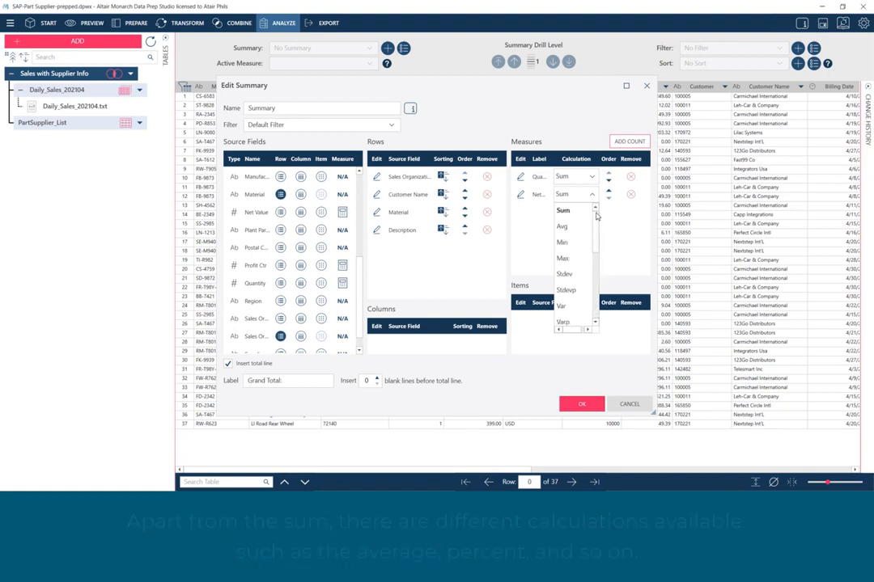
{"action": "left_click", "coordinate": [532, 262]}
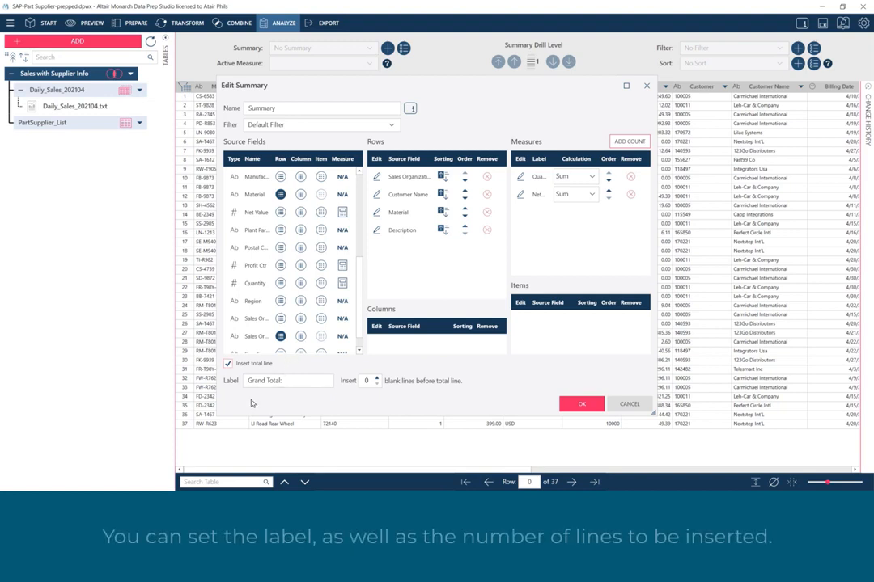
- Set 1 blank line before the total line, name the summary "Sales by Sales Org, Customer" and save it
{"action": "left_click", "coordinate": [377, 377]}
{"action": "double_click", "coordinate": [262, 107]}
{"action": "type", "text": "Sales"}
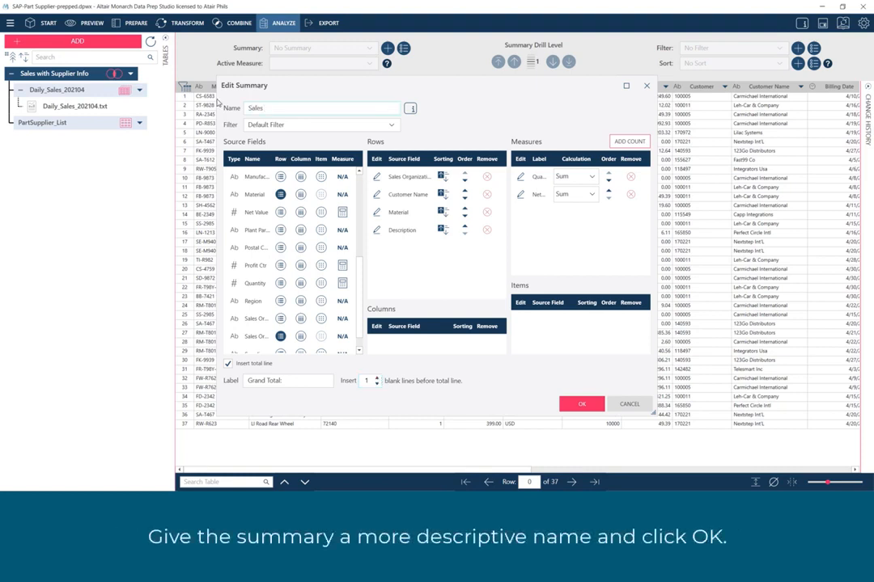
{"action": "type", "text": " by Sales Org, Customer"}
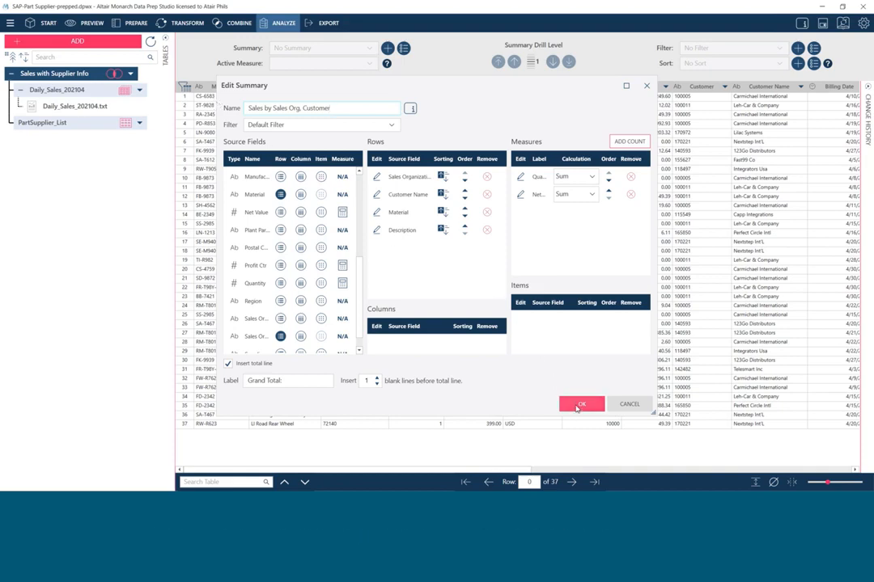
{"action": "left_click", "coordinate": [579, 406]}
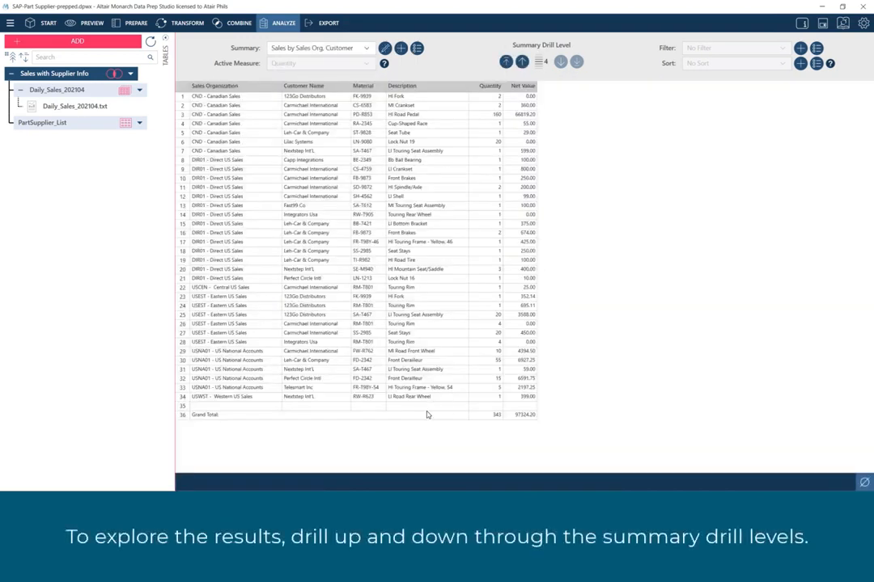
- Drill the summary up to the sales organization level and back down to the item descriptions
{"action": "left_click", "coordinate": [523, 62]}
{"action": "left_click", "coordinate": [523, 62]}
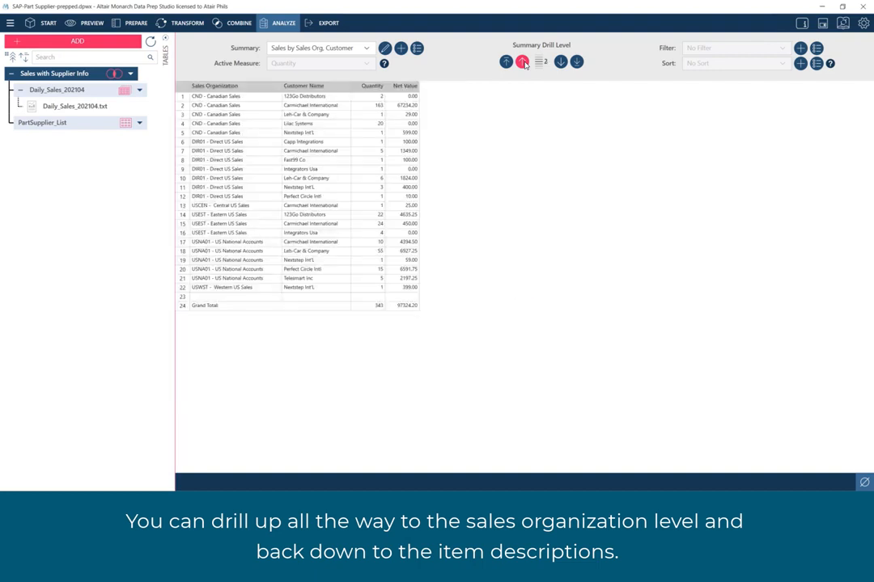
{"action": "left_click", "coordinate": [506, 63]}
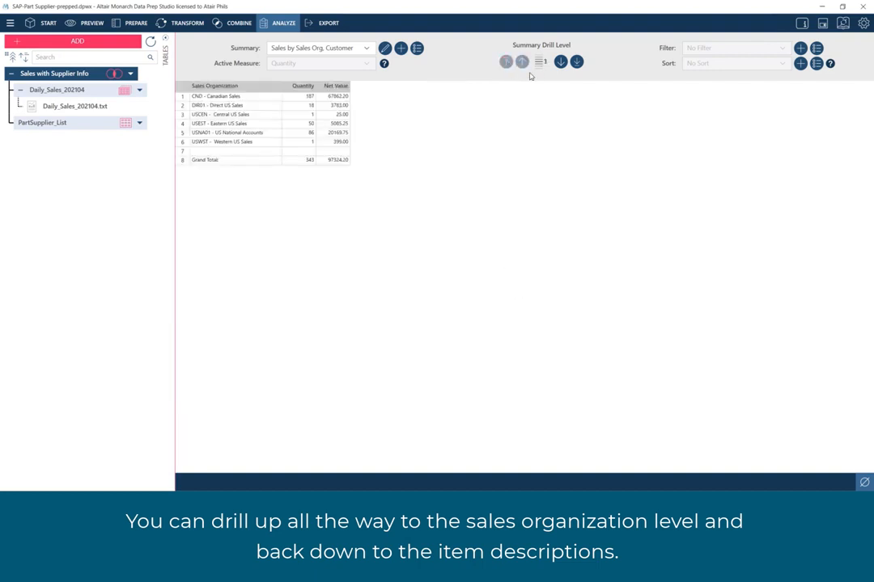
{"action": "left_click", "coordinate": [560, 62]}
{"action": "left_click", "coordinate": [576, 63]}
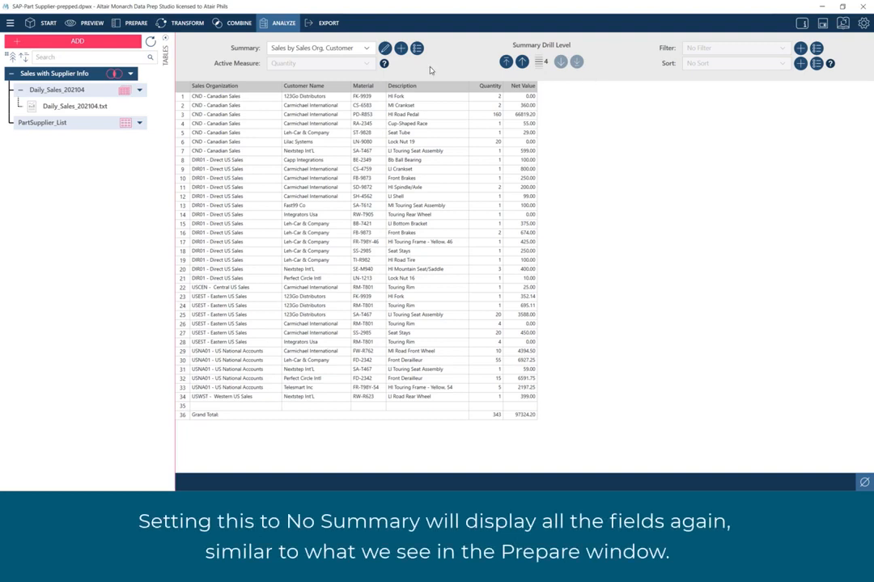
- Set the table back to No Summary and start another summary with Manufacturer as the row field
{"action": "left_click", "coordinate": [309, 48]}
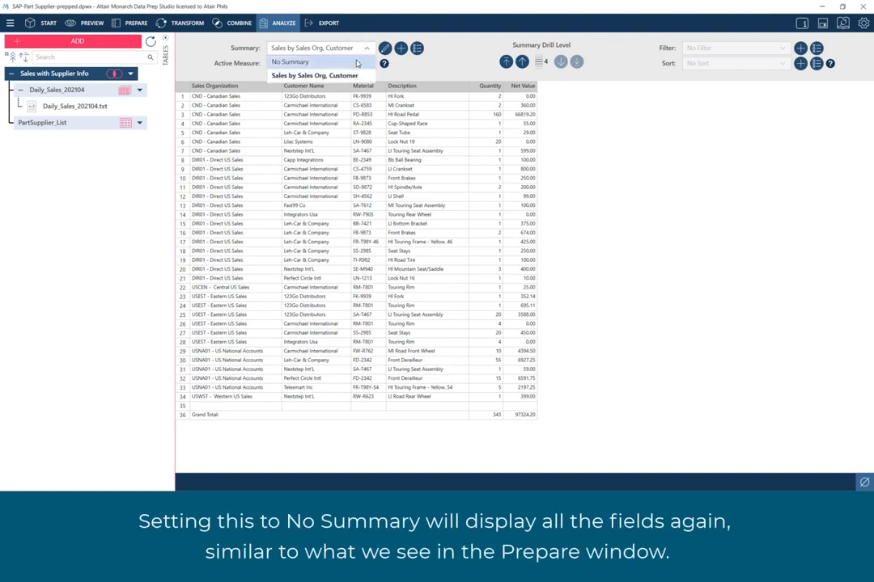
{"action": "left_click", "coordinate": [324, 62]}
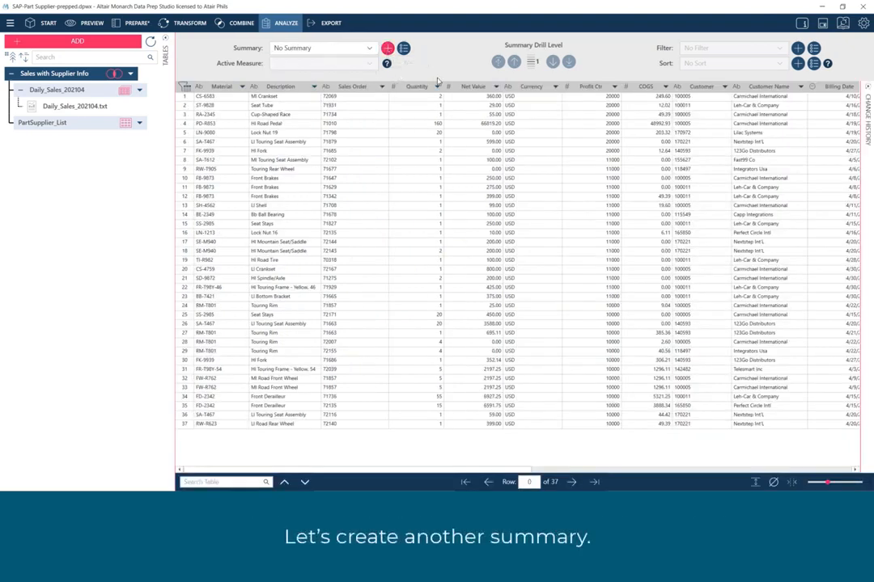
{"action": "left_click", "coordinate": [388, 48]}
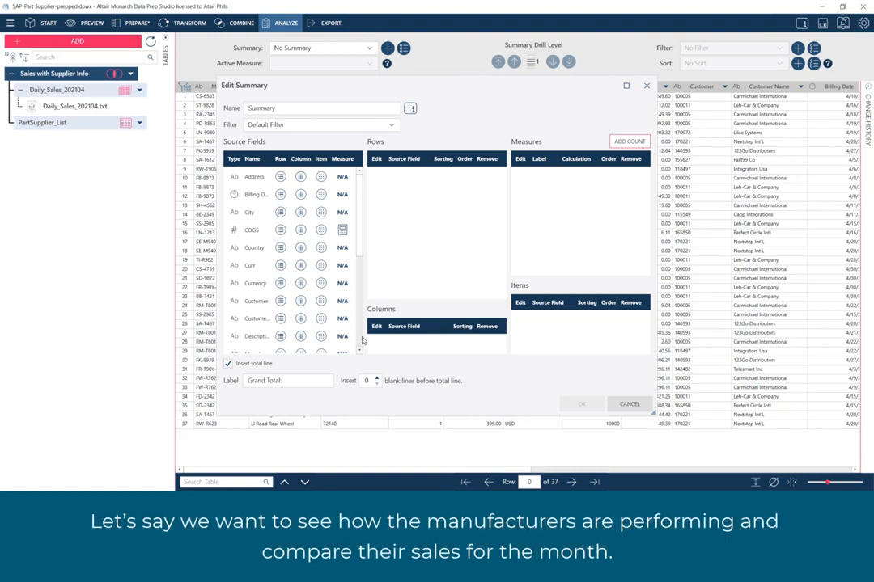
{"action": "scroll", "coordinate": [359, 341], "scroll_direction": "down", "scroll_amount": 5}
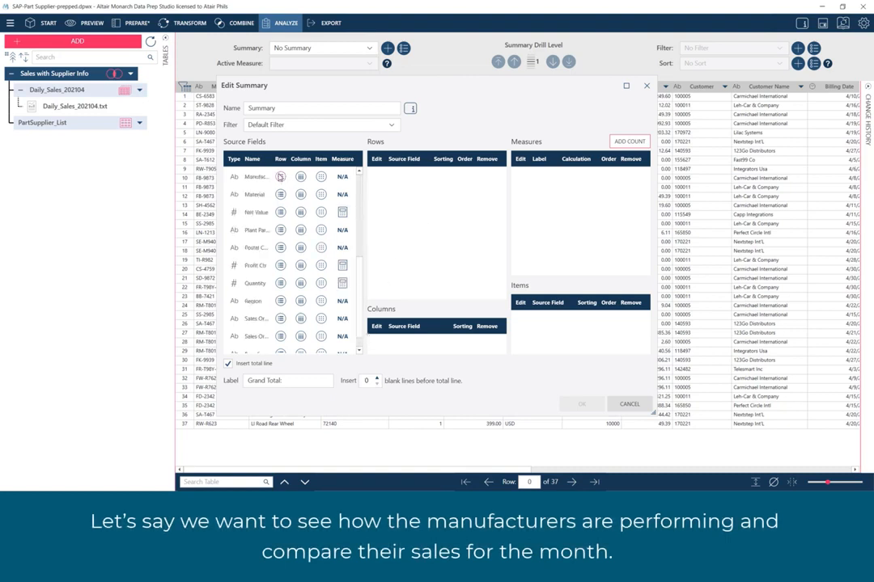
{"action": "left_click", "coordinate": [280, 176]}
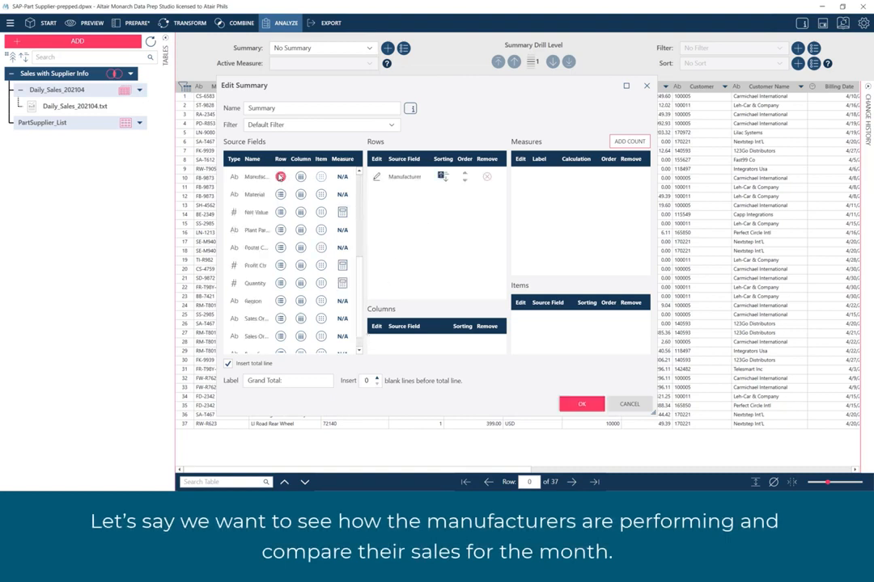
- Add Net Value as the new summary's measure and Country as its column field
{"action": "left_click", "coordinate": [343, 212]}
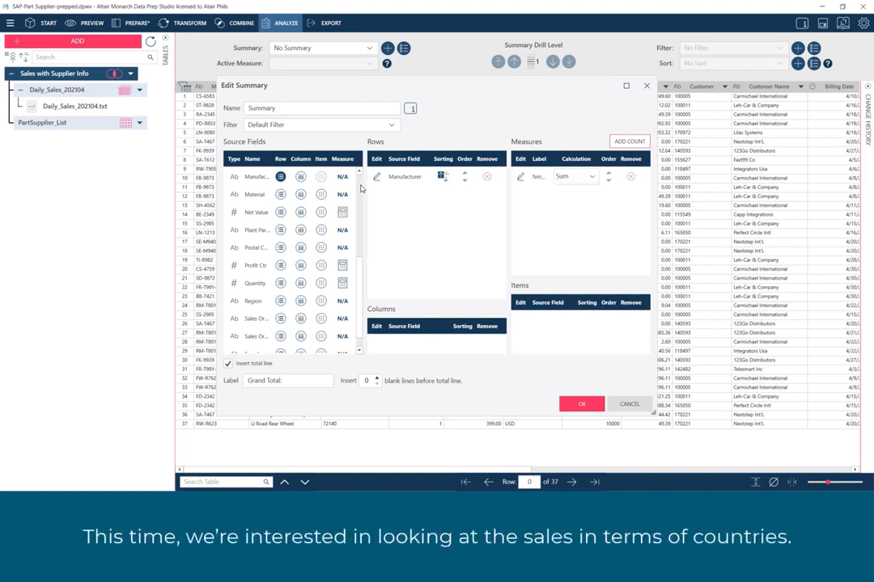
{"action": "scroll", "coordinate": [359, 187], "scroll_direction": "up", "scroll_amount": 5}
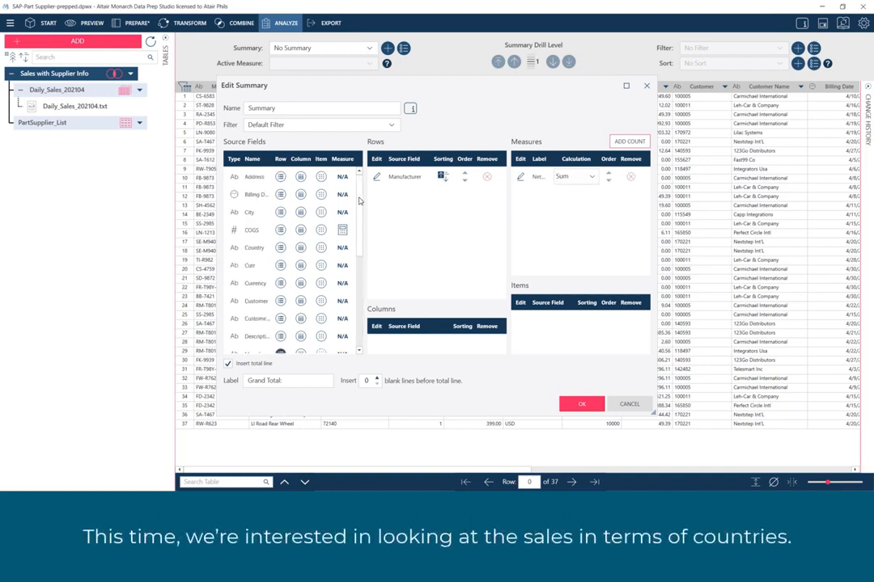
{"action": "left_click", "coordinate": [301, 248]}
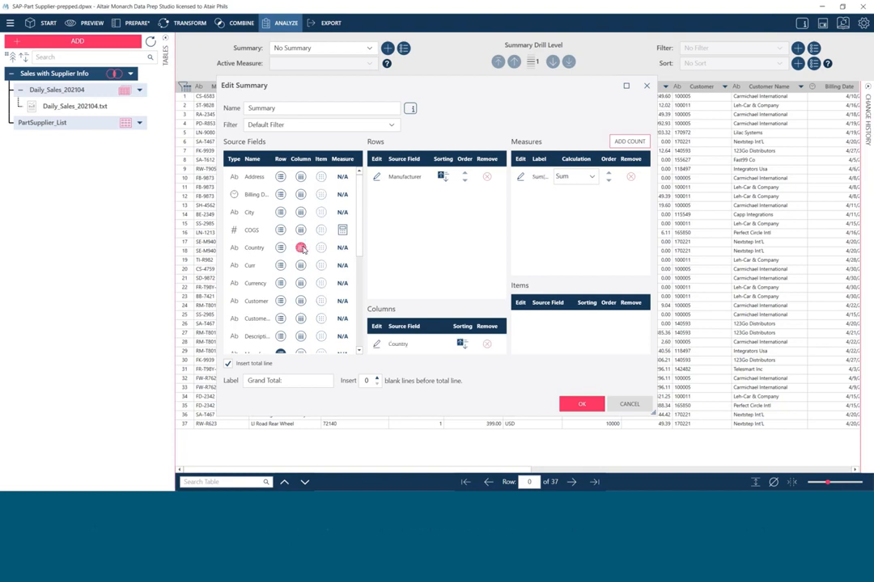
- Replace the Net Value measure's auto-generated label with "Total Sales"
{"action": "left_click", "coordinate": [520, 178]}
{"action": "left_click", "coordinate": [315, 107]}
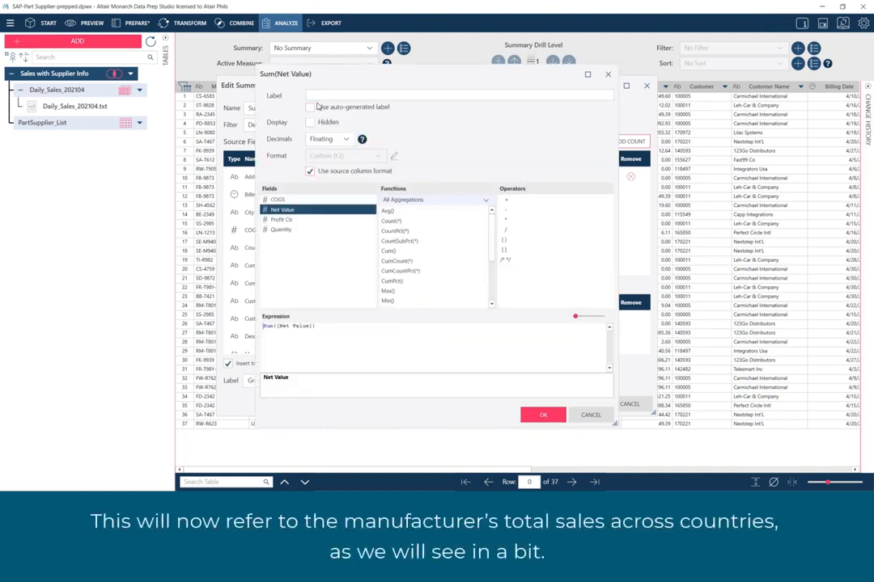
{"action": "left_click", "coordinate": [318, 96]}
{"action": "type", "text": "Total Sales"}
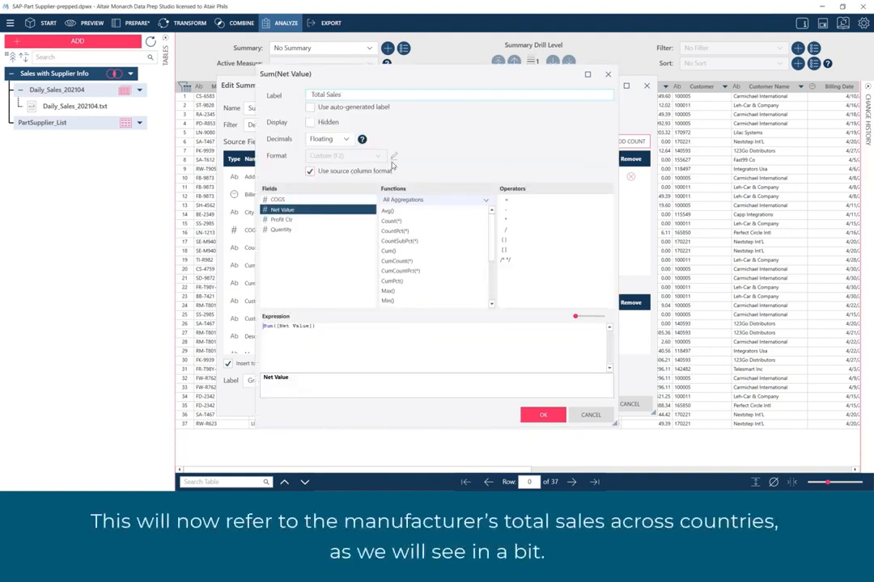
{"action": "left_click", "coordinate": [537, 415]}
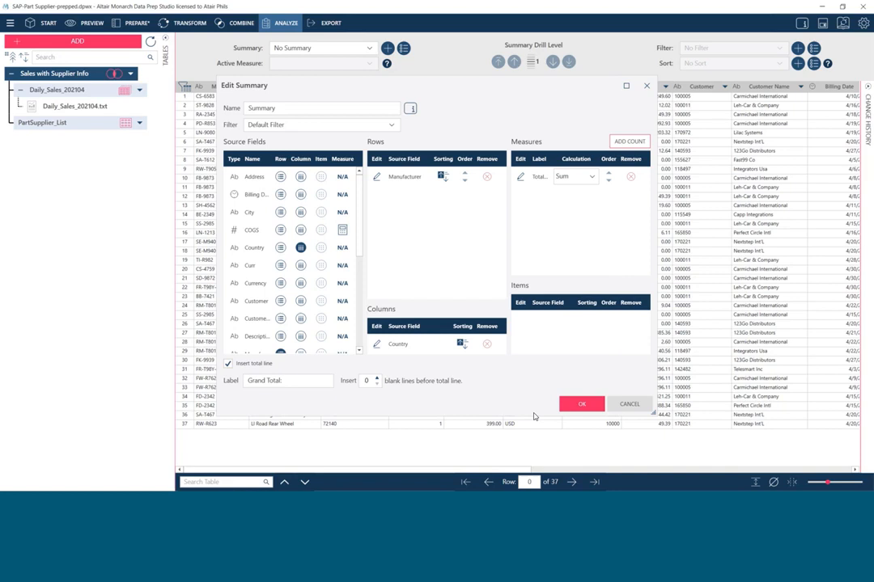
- Name the summary "Sales by Manufacturer", set 1 blank line before the total line and save it
{"action": "left_click_drag", "start_coordinate": [280, 109], "coordinate": [236, 102]}
{"action": "type", "text": "S"}
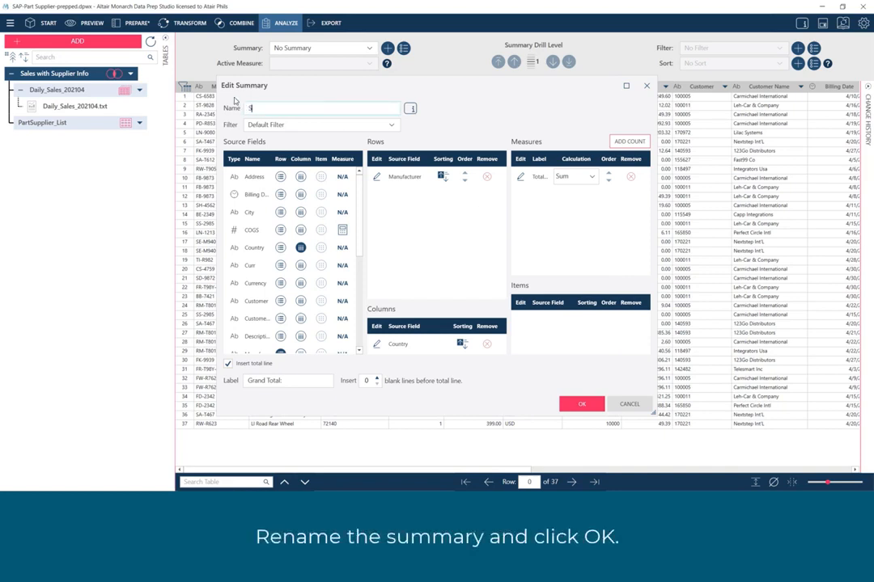
{"action": "type", "text": "ales by Manufacturer"}
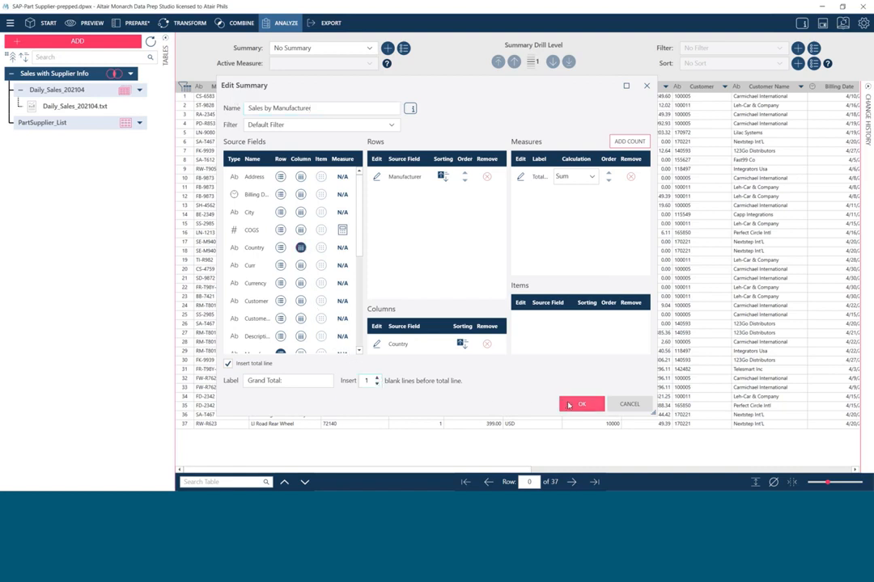
{"action": "left_click", "coordinate": [569, 405]}
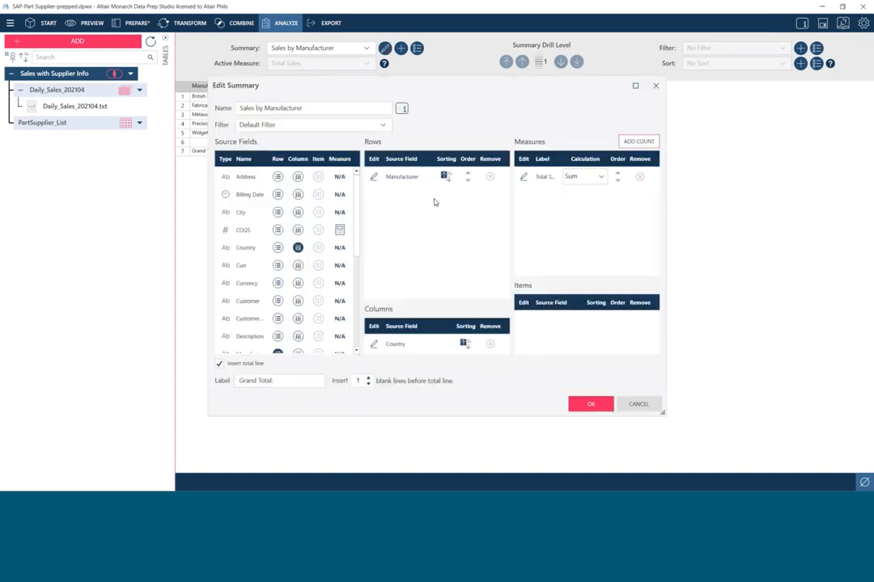
- Add Quantity as a second measure of the manufacturer summary, label it "Total Quantity" and save the summary
{"action": "left_click", "coordinate": [357, 284]}
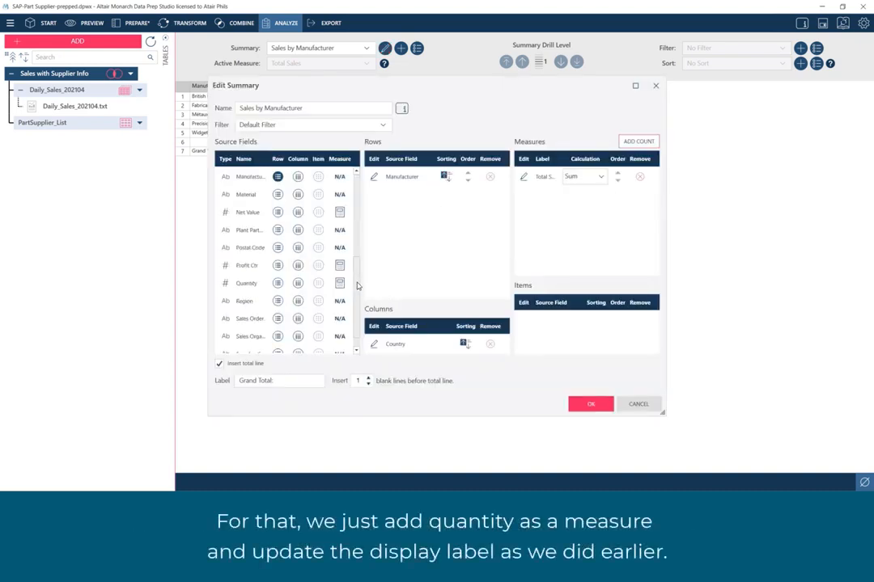
{"action": "left_click", "coordinate": [339, 284]}
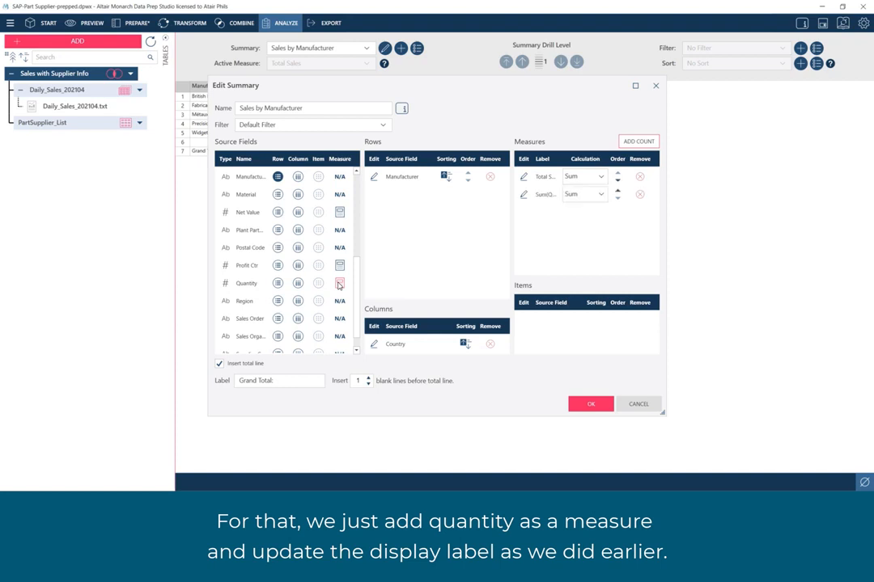
{"action": "left_click", "coordinate": [523, 195]}
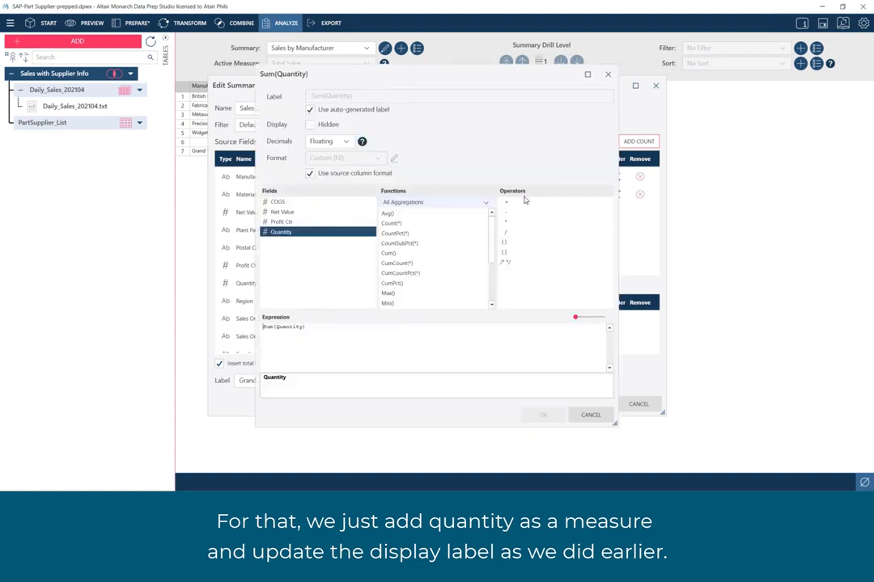
{"action": "left_click", "coordinate": [309, 109]}
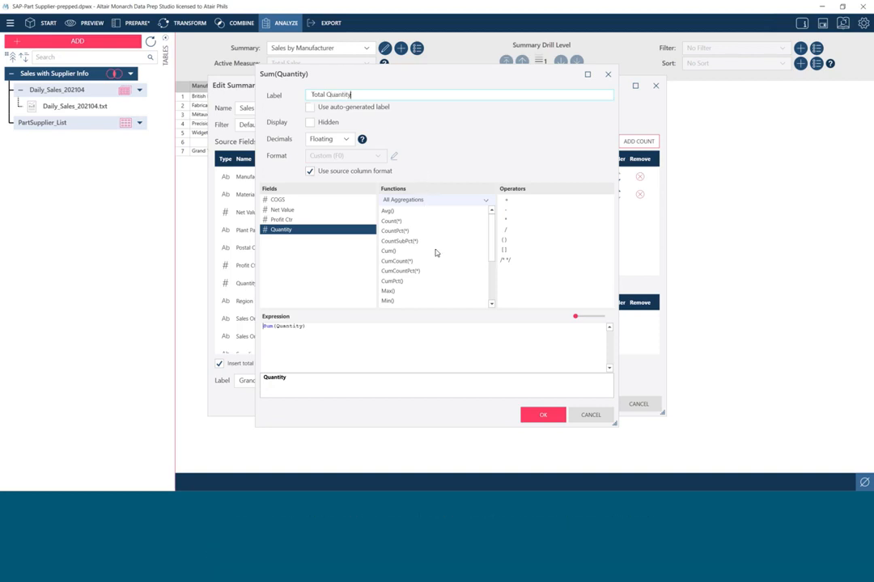
{"action": "left_click", "coordinate": [539, 414]}
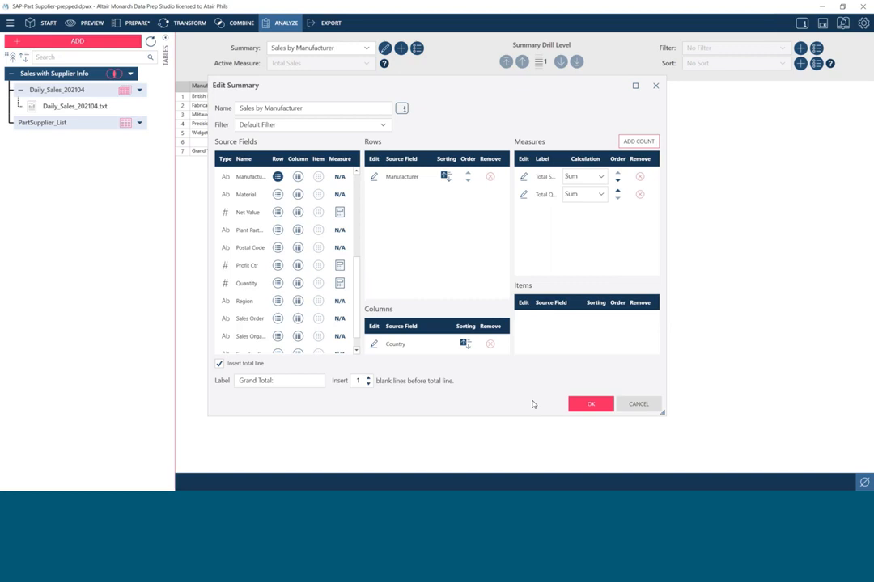
{"action": "left_click", "coordinate": [582, 404]}
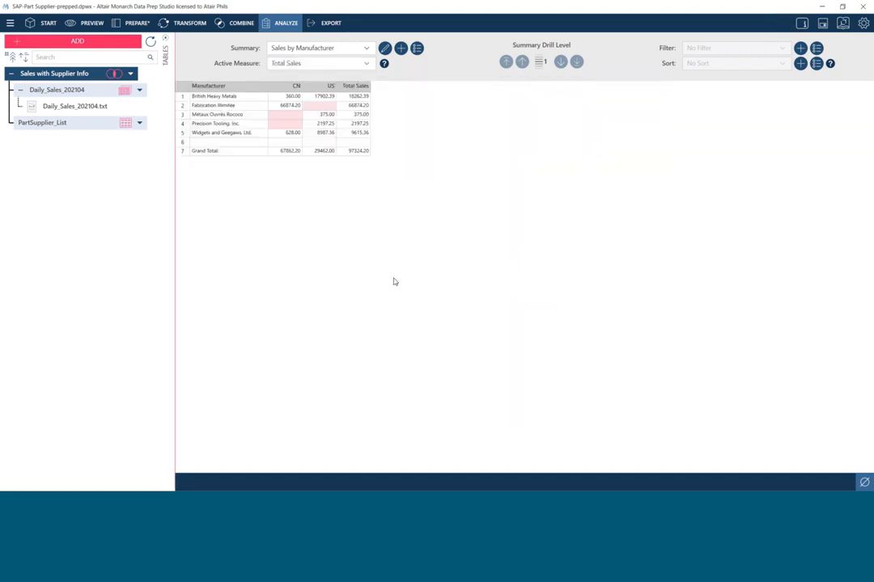
- Make Total Quantity the active measure and widen its total column to fit the heading
{"action": "left_click", "coordinate": [369, 64]}
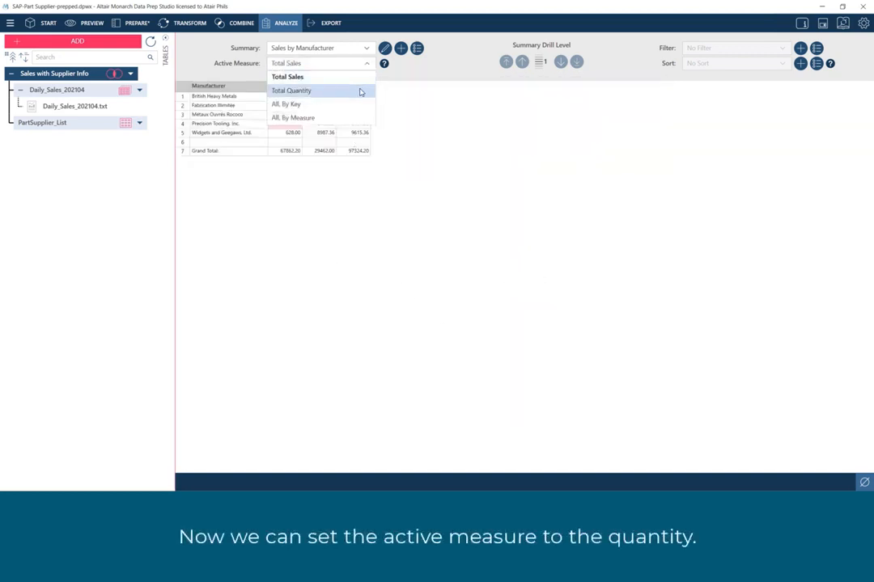
{"action": "left_click", "coordinate": [360, 91]}
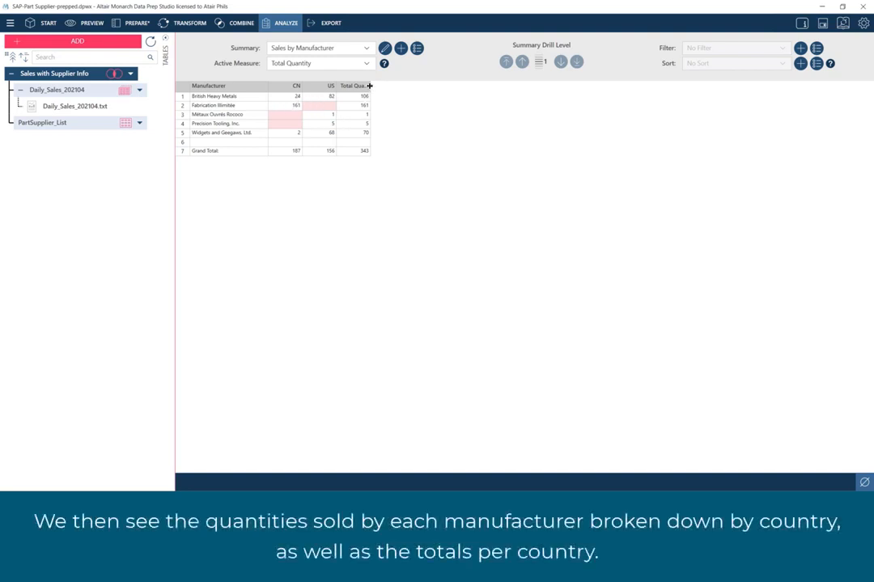
{"action": "double_click", "coordinate": [369, 86]}
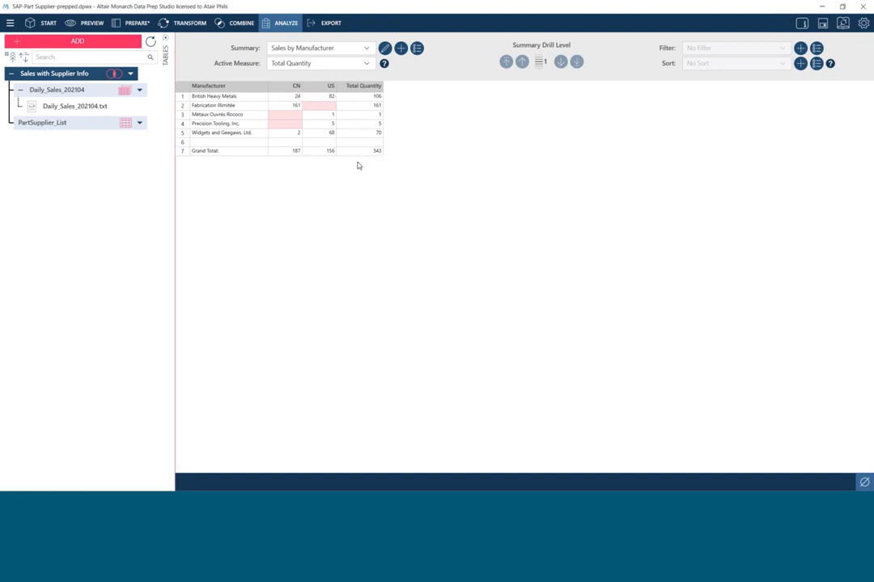
- Display both measures at once, first grouped by key and finally grouped by measure
{"action": "left_click", "coordinate": [367, 64]}
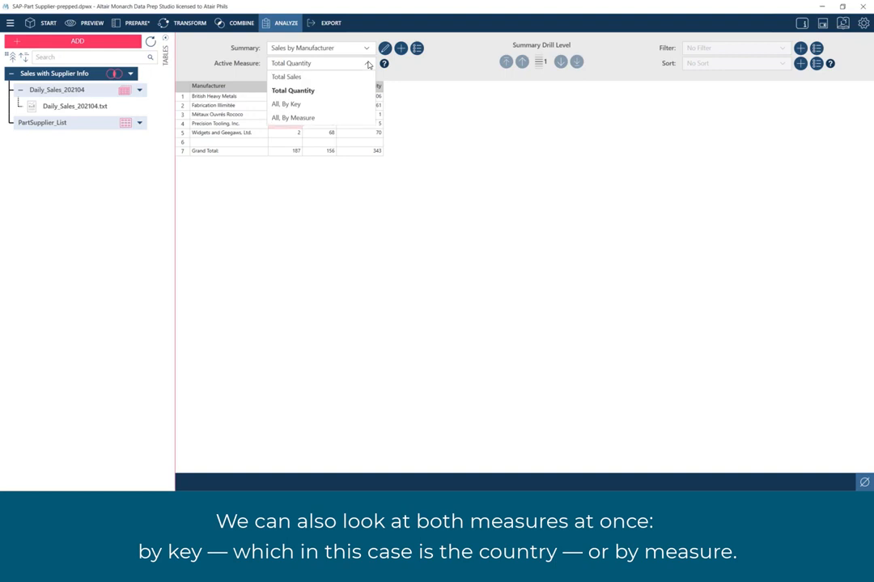
{"action": "left_click", "coordinate": [342, 105]}
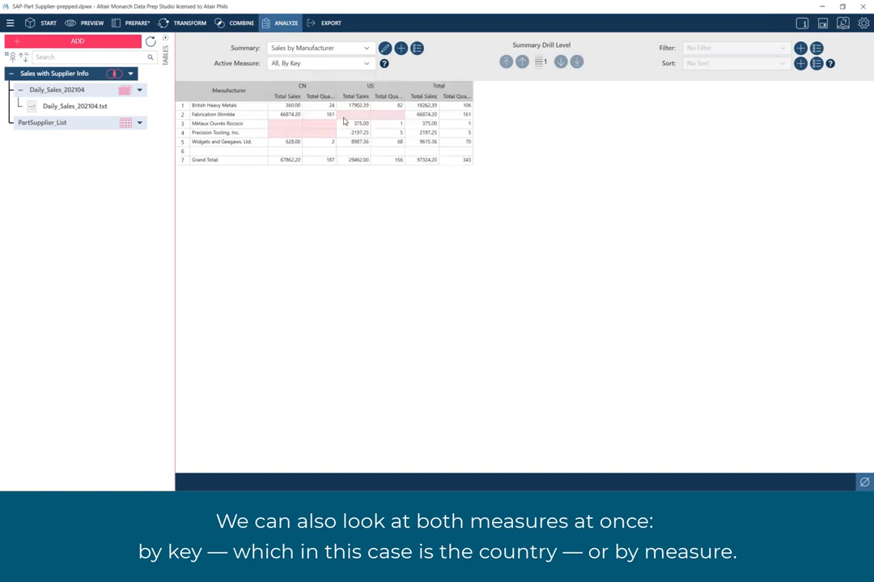
{"action": "left_click", "coordinate": [365, 64]}
{"action": "left_click", "coordinate": [348, 119]}
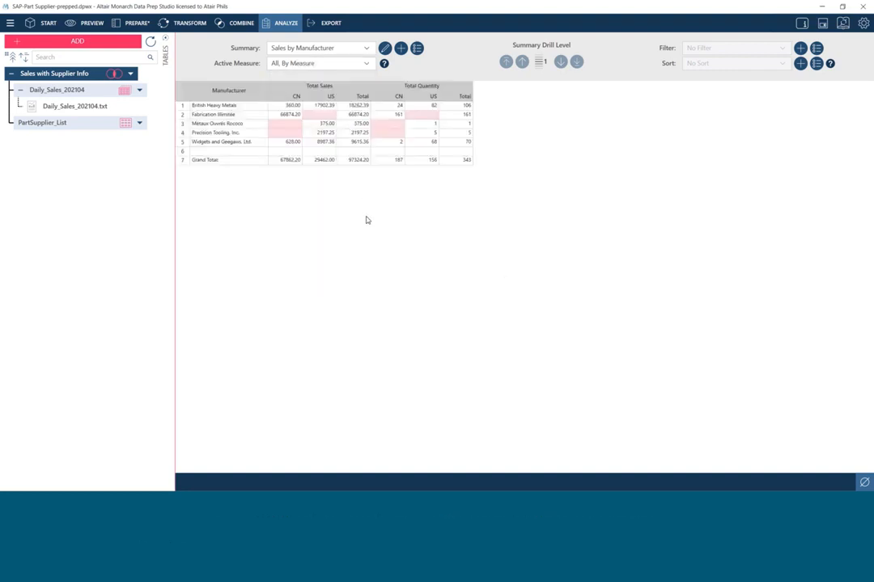
- Review the row, column and measure properties of all summaries in Manage Summaries, and leave without changes
{"action": "left_click", "coordinate": [417, 49]}
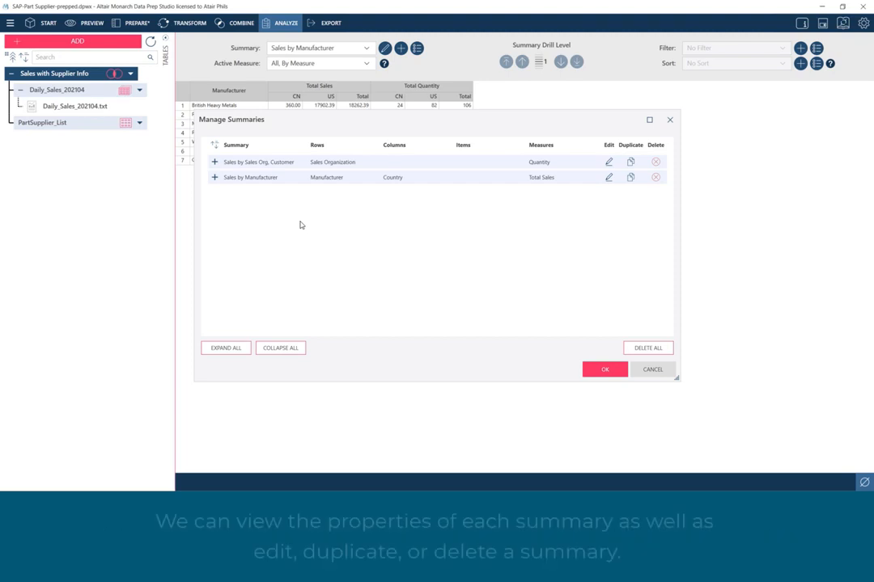
{"action": "left_click", "coordinate": [214, 163]}
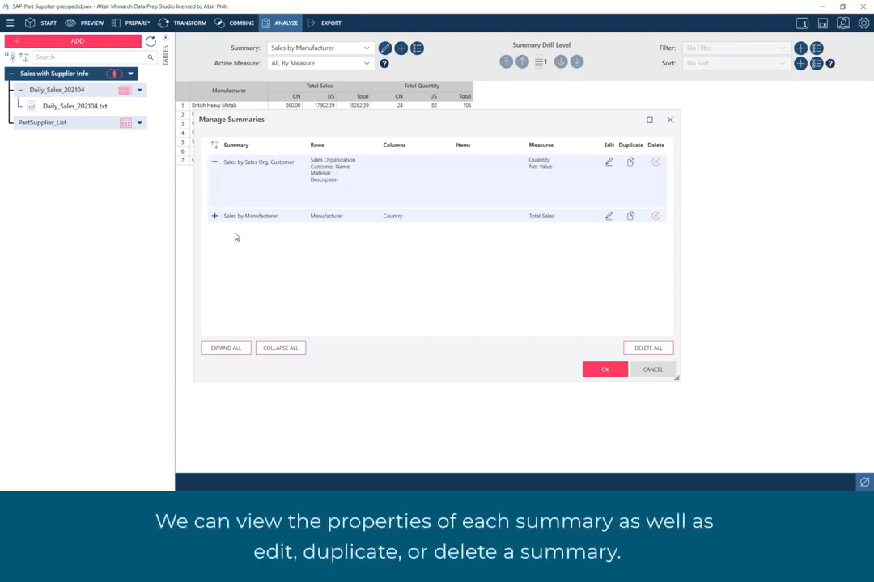
{"action": "left_click", "coordinate": [230, 348]}
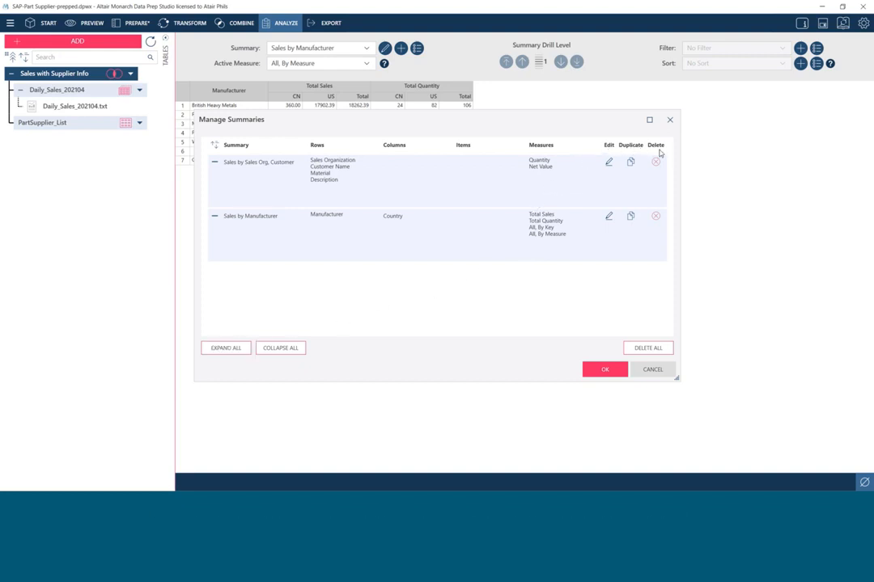
{"action": "left_click", "coordinate": [657, 372]}
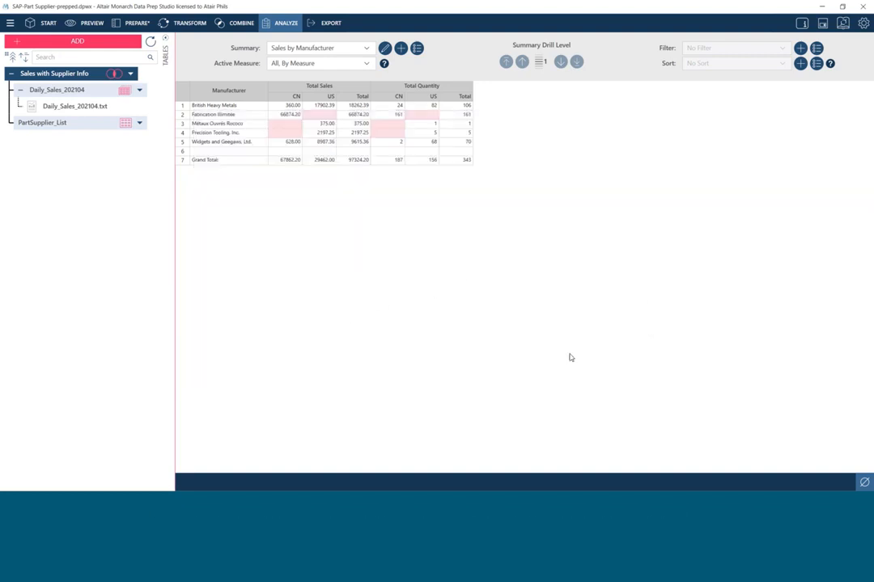
- Return the table to No Summary and create a formula filter with the expression Quantity>=10
{"action": "left_click", "coordinate": [365, 48]}
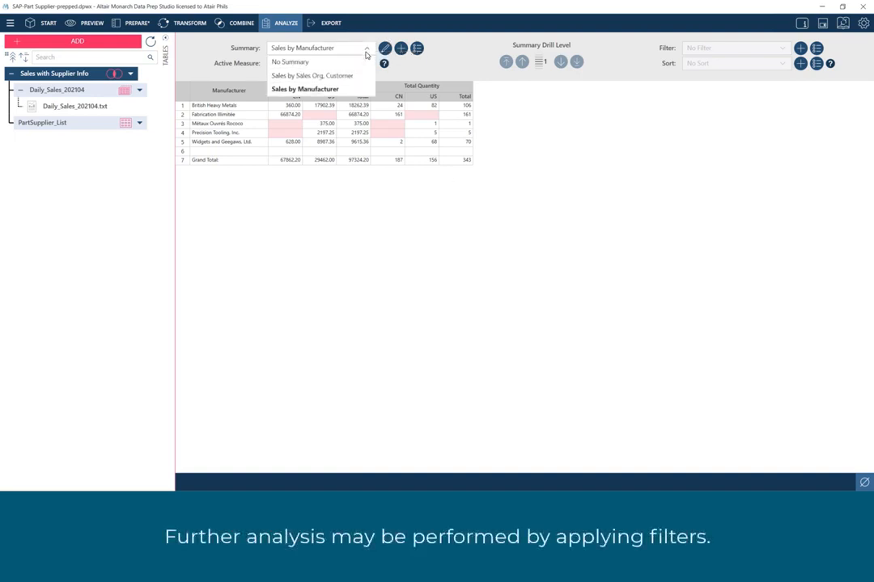
{"action": "left_click", "coordinate": [573, 141]}
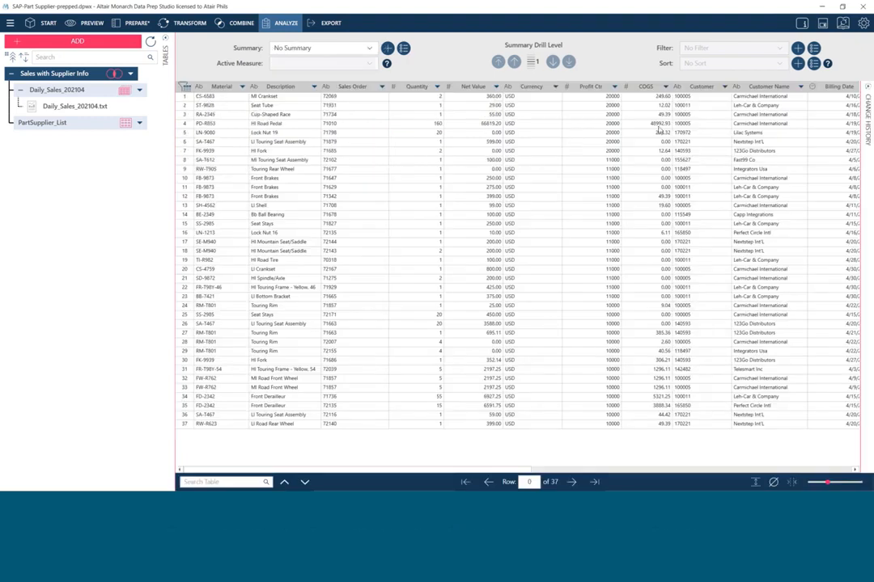
{"action": "left_click", "coordinate": [797, 49]}
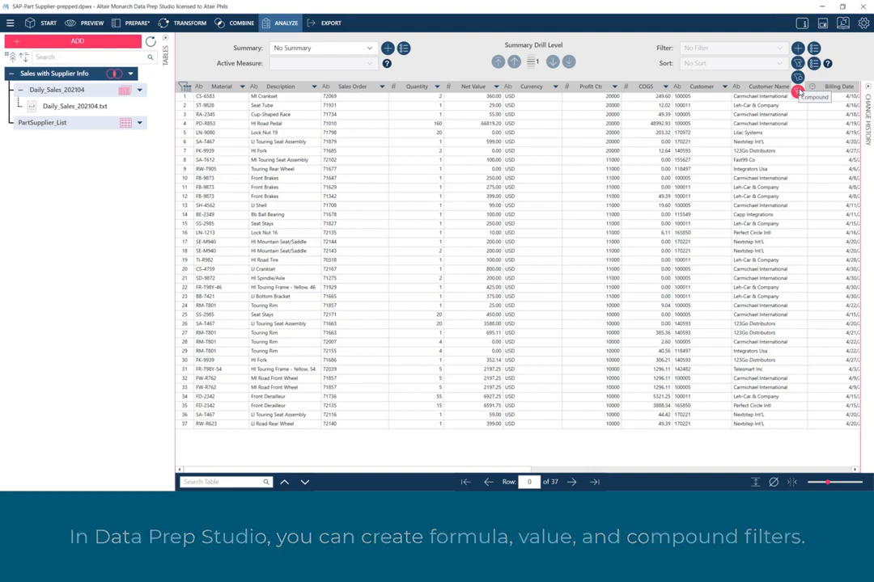
{"action": "left_click", "coordinate": [797, 64]}
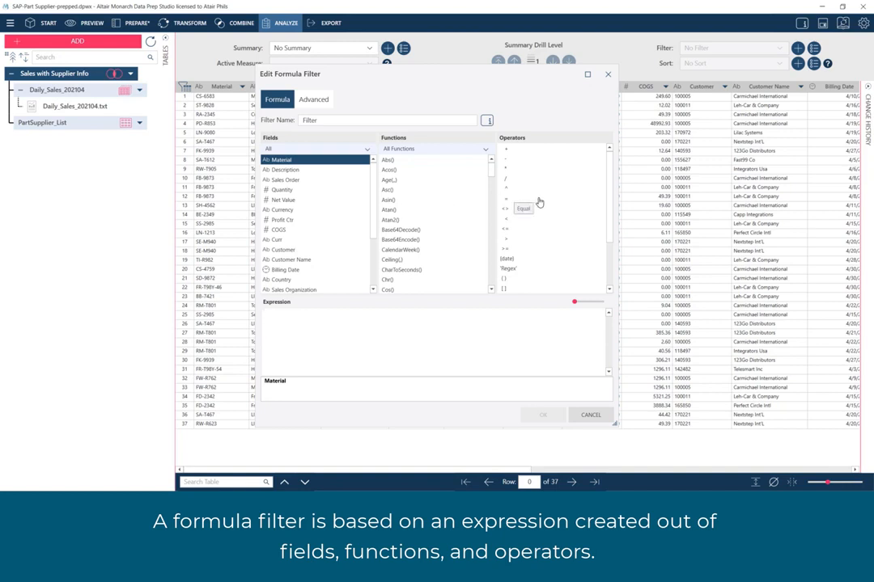
{"action": "double_click", "coordinate": [293, 191]}
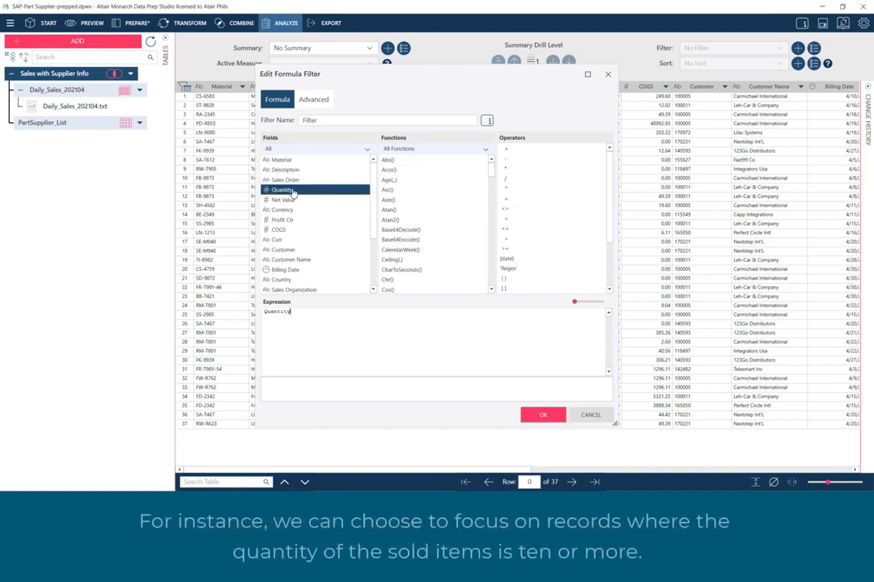
{"action": "left_click", "coordinate": [506, 250]}
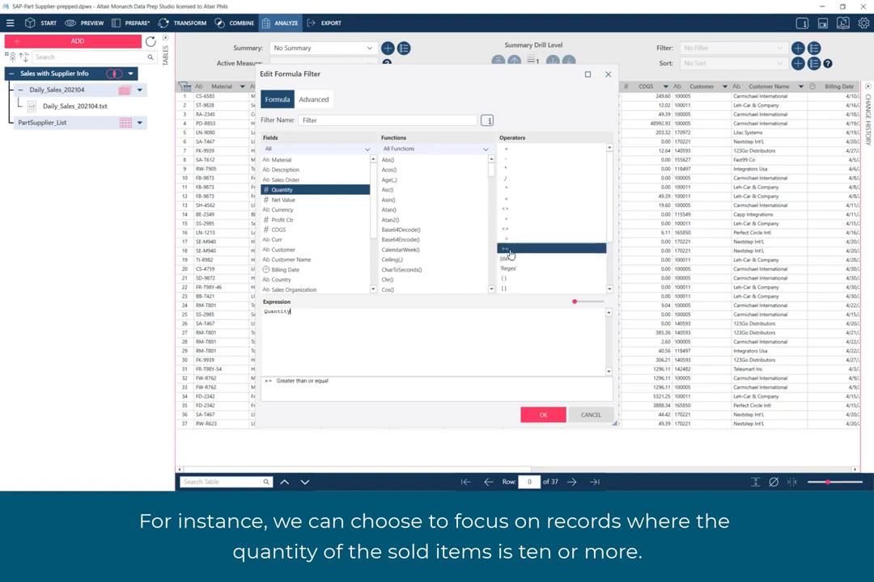
{"action": "double_click", "coordinate": [508, 251]}
{"action": "type", "text": "10"}
- Name the formula filter "Quantity Sold >= 10" and apply it to the table
{"action": "left_click_drag", "start_coordinate": [328, 120], "coordinate": [273, 127]}
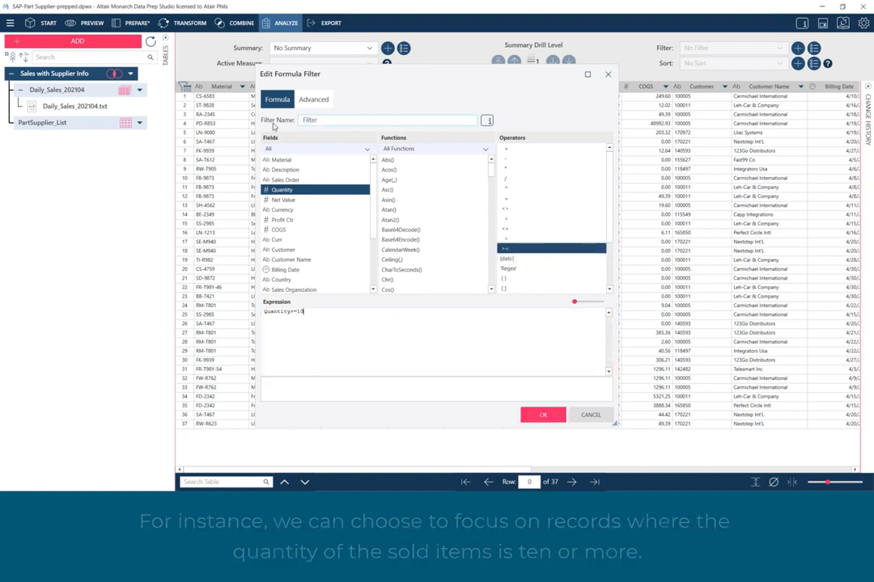
{"action": "type", "text": "Quantity Sold >= 10"}
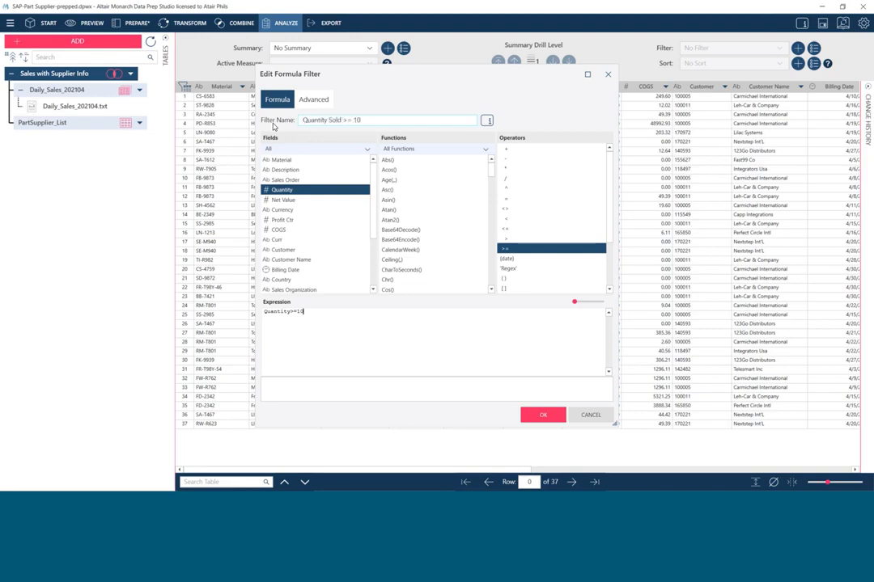
{"action": "left_click", "coordinate": [540, 414]}
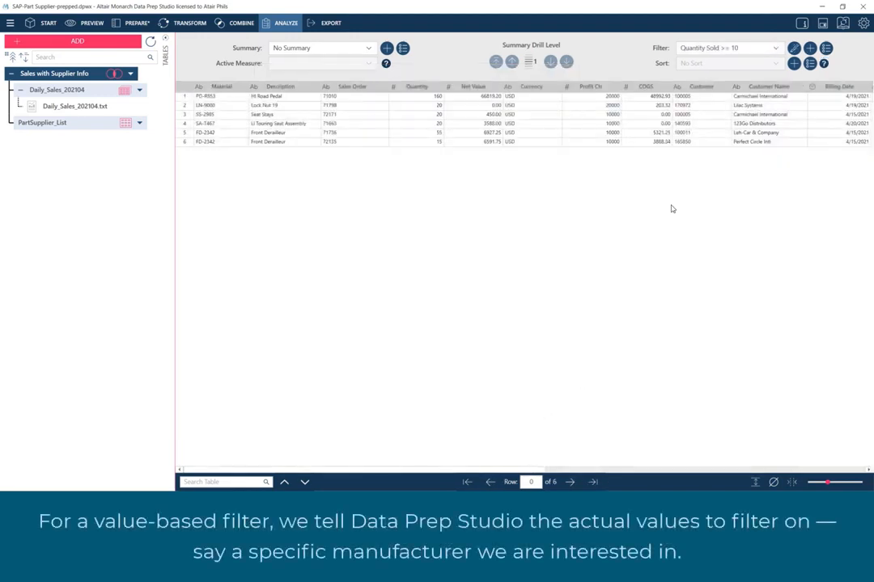
- Create a value filter on the Manufacturer field and import its values with No Filter applied
{"action": "left_click", "coordinate": [810, 49]}
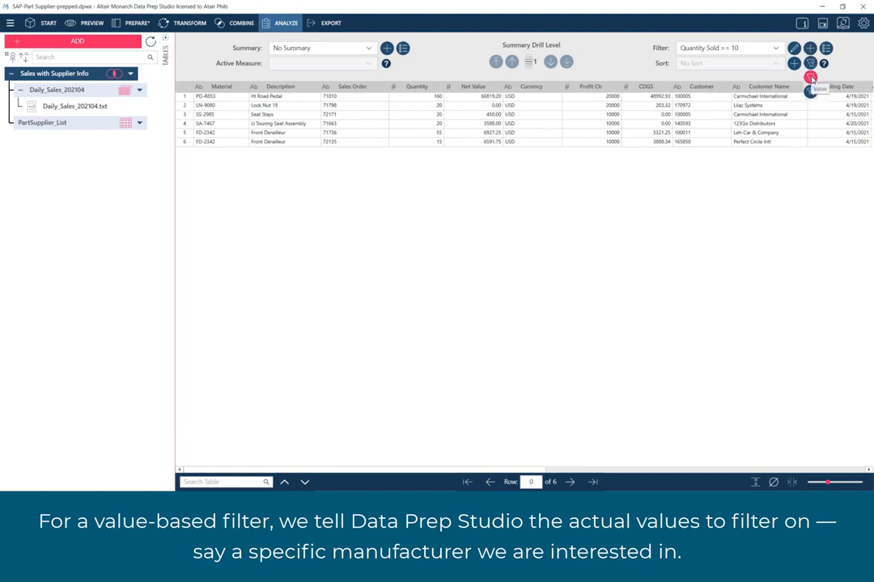
{"action": "left_click", "coordinate": [811, 77]}
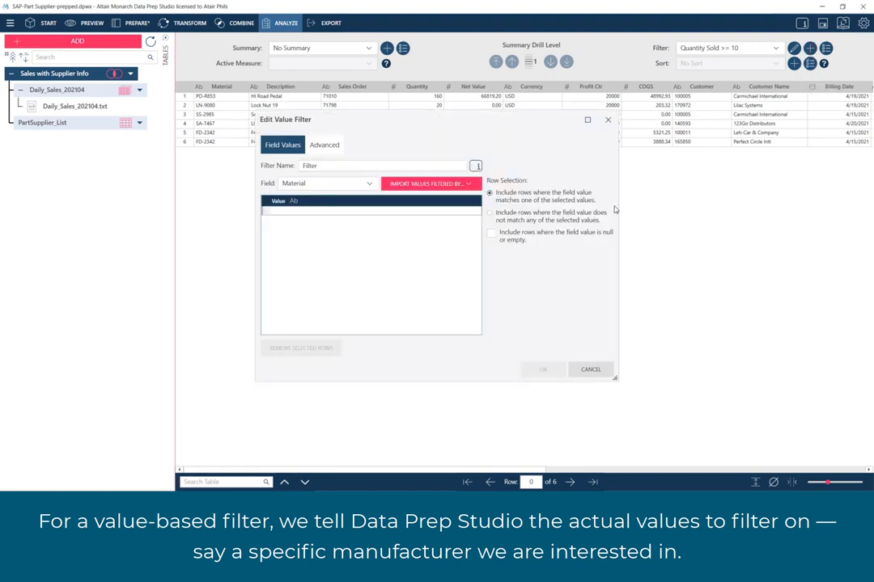
{"action": "left_click", "coordinate": [369, 184]}
{"action": "scroll", "coordinate": [376, 269], "scroll_direction": "down", "scroll_amount": 3}
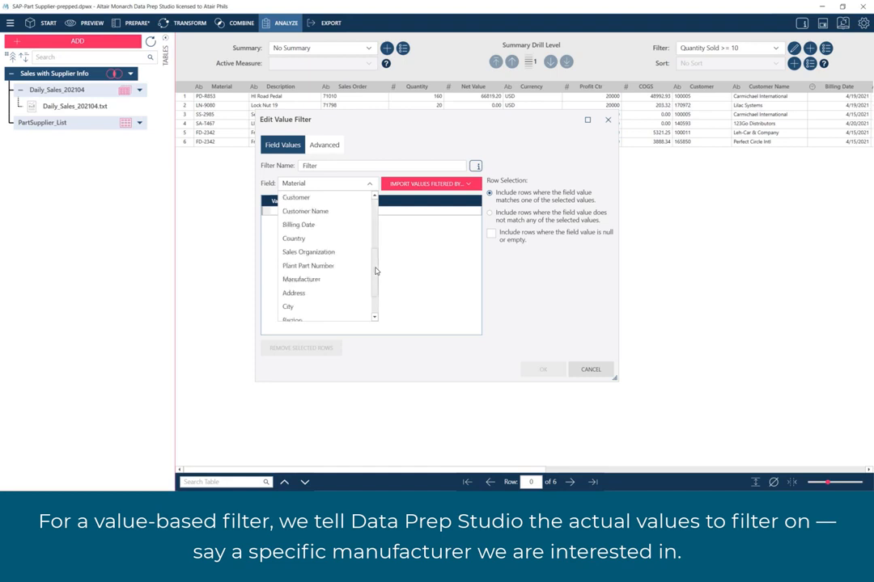
{"action": "left_click", "coordinate": [342, 279]}
{"action": "left_click", "coordinate": [474, 184]}
{"action": "left_click", "coordinate": [364, 179]}
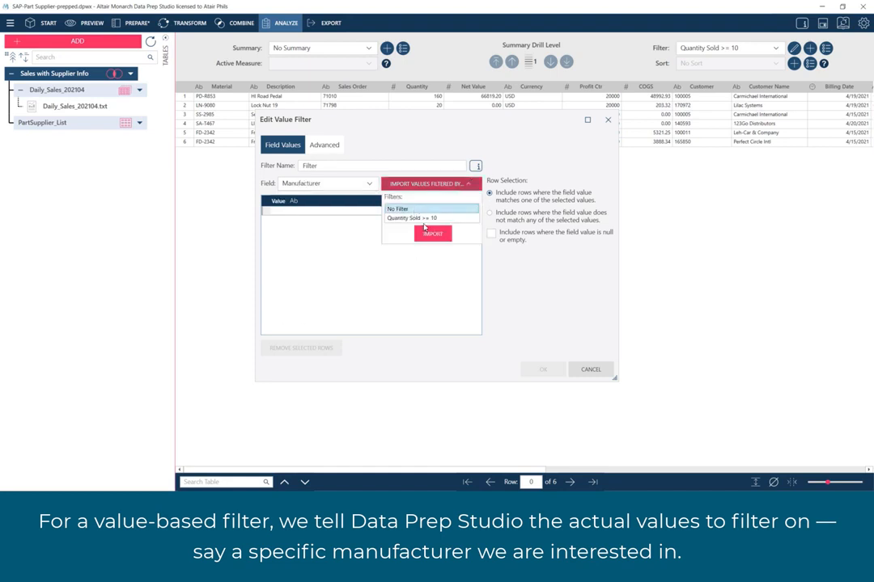
{"action": "left_click", "coordinate": [365, 197]}
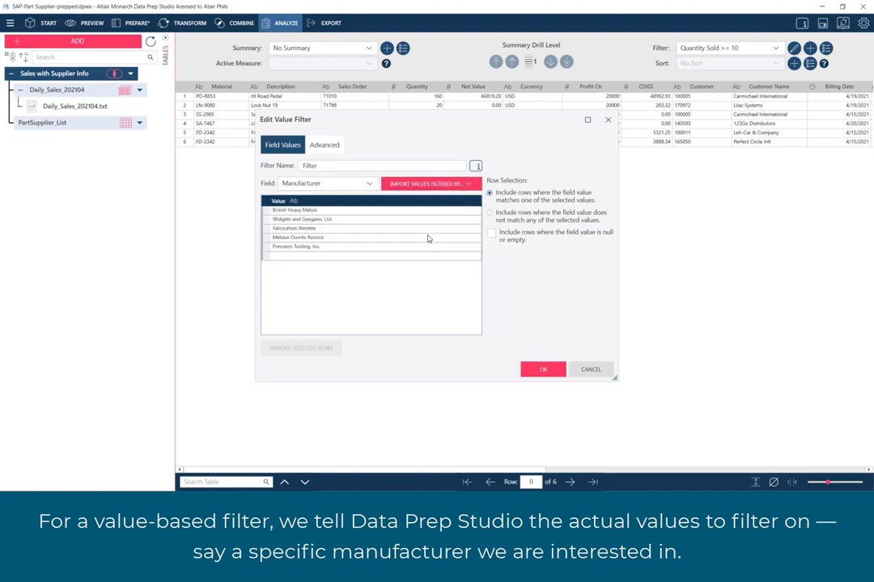
- Remove every value except British Heavy Metals from the list, name the filter "British Heavy Metals" and apply it
{"action": "left_click", "coordinate": [267, 219]}
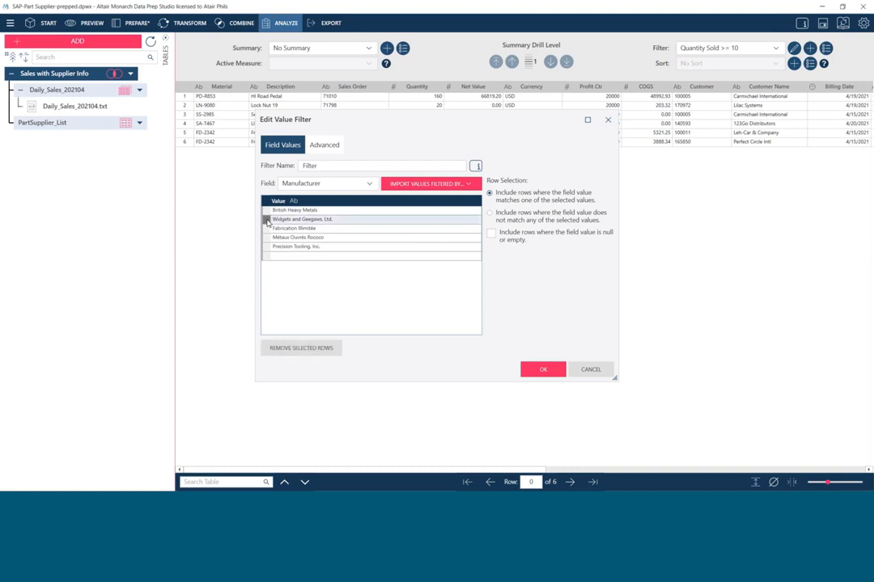
{"action": "left_click", "coordinate": [267, 246], "text": "shift"}
{"action": "left_click", "coordinate": [312, 348]}
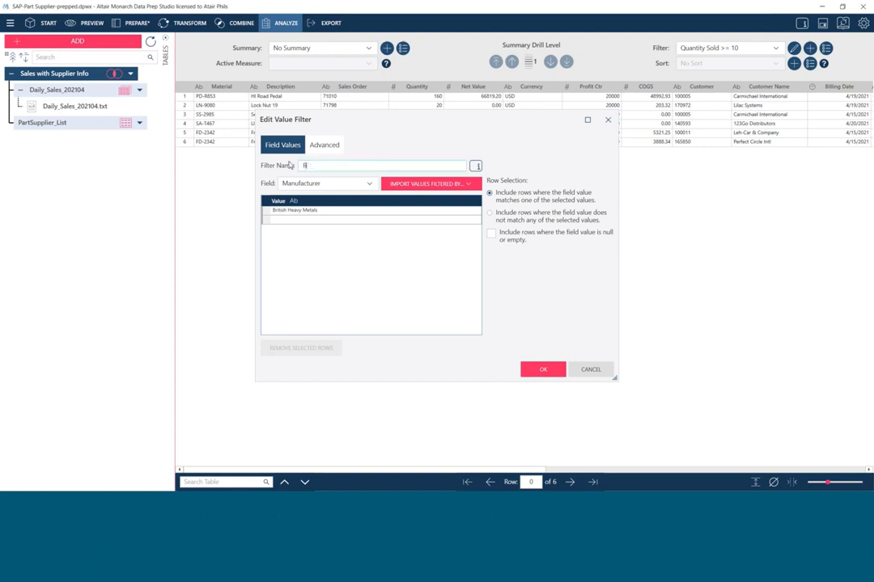
{"action": "type", "text": "ritish Heavy Metals"}
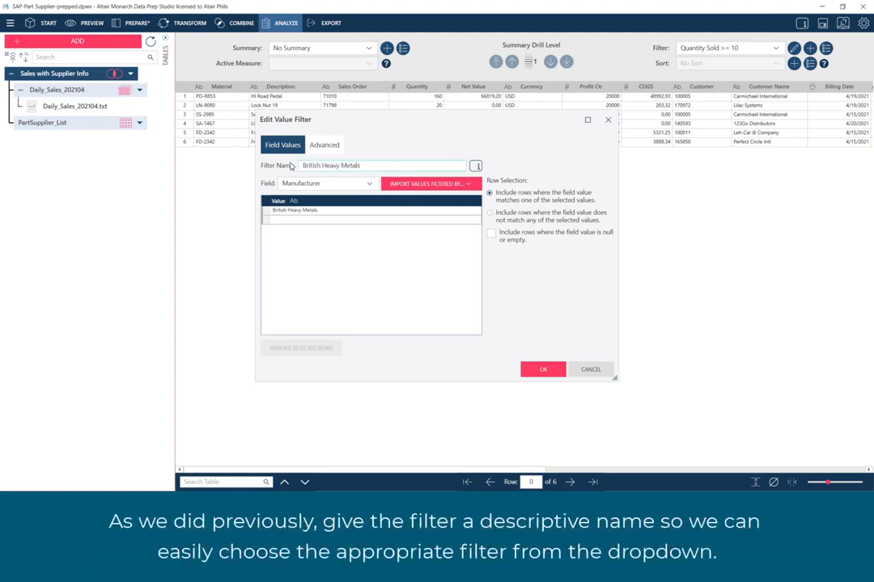
{"action": "left_click", "coordinate": [538, 368]}
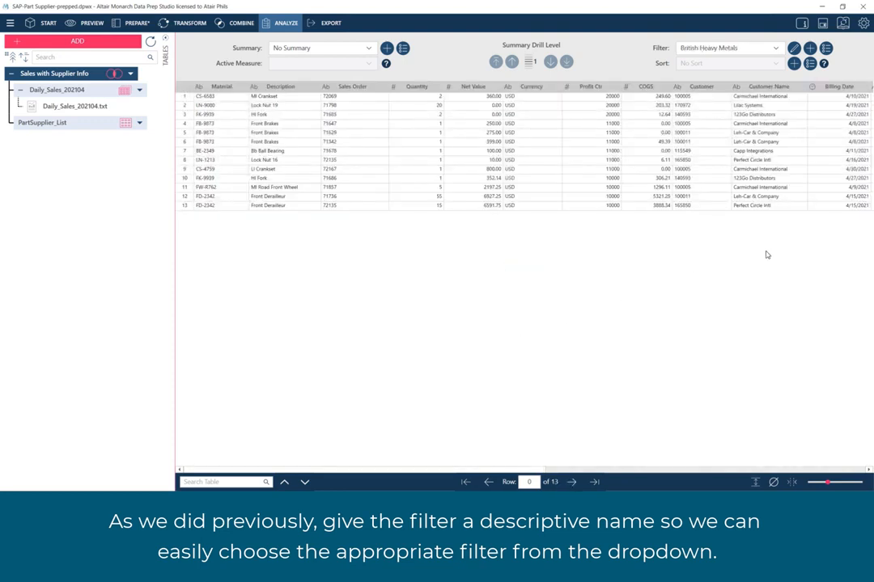
{"action": "left_click", "coordinate": [774, 50]}
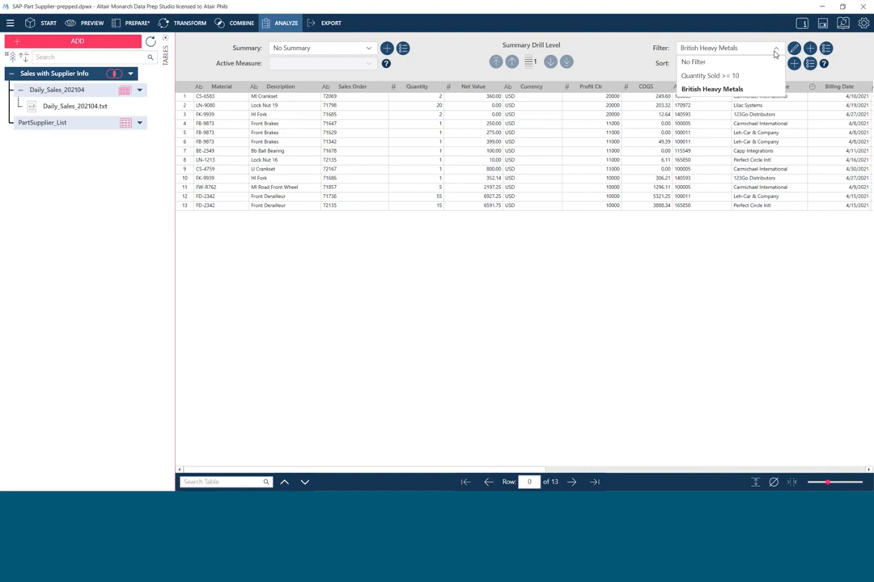
{"action": "left_click", "coordinate": [774, 54]}
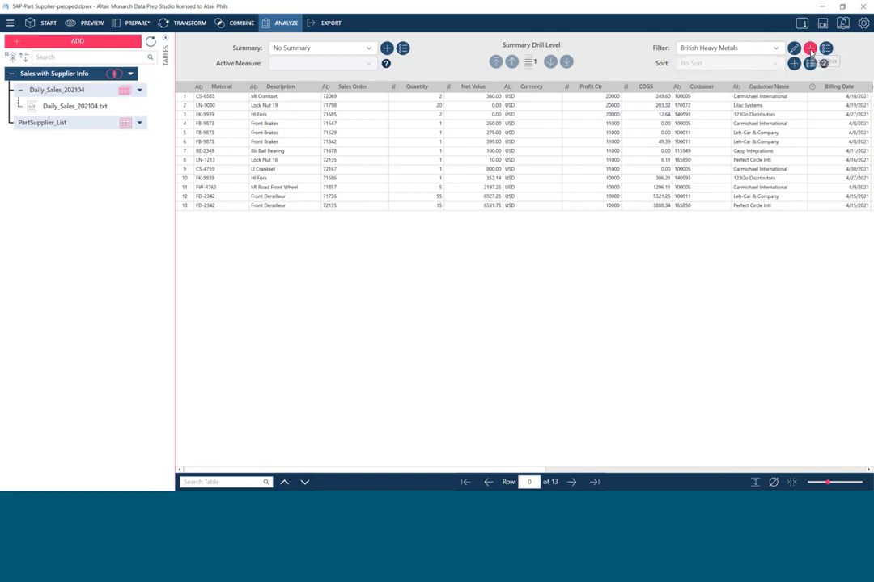
- Start a compound filter and add British Heavy Metals and Quantity Sold >= 10 as its component filters
{"action": "left_click", "coordinate": [810, 48]}
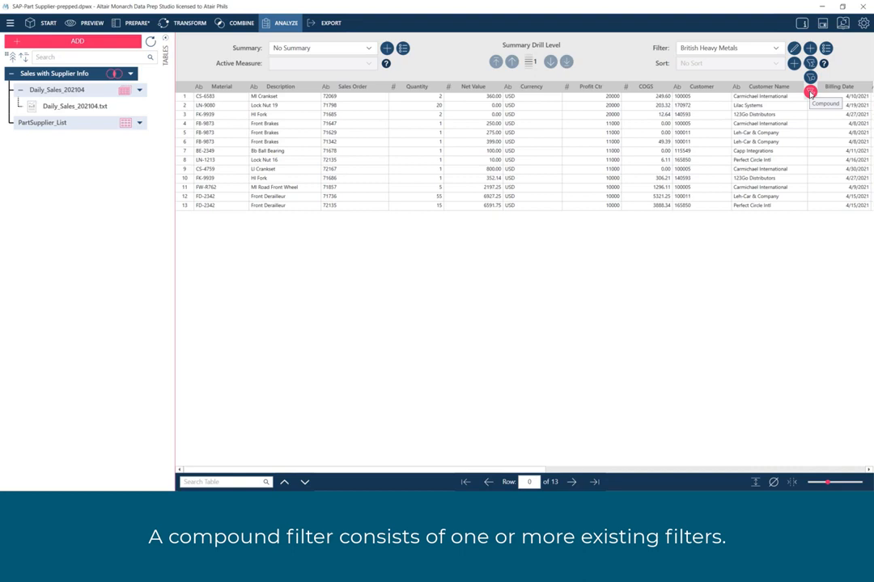
{"action": "left_click", "coordinate": [810, 94]}
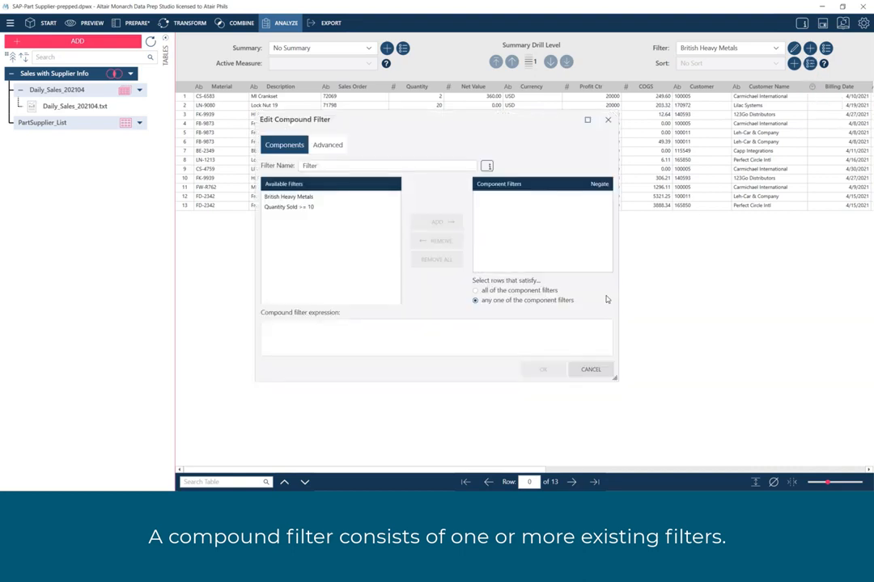
{"action": "left_click", "coordinate": [376, 197]}
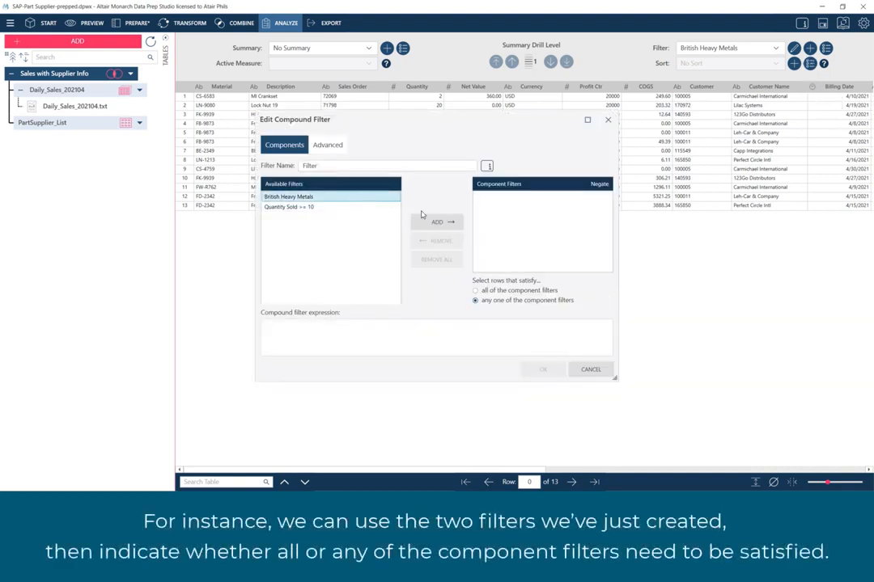
{"action": "left_click", "coordinate": [435, 222]}
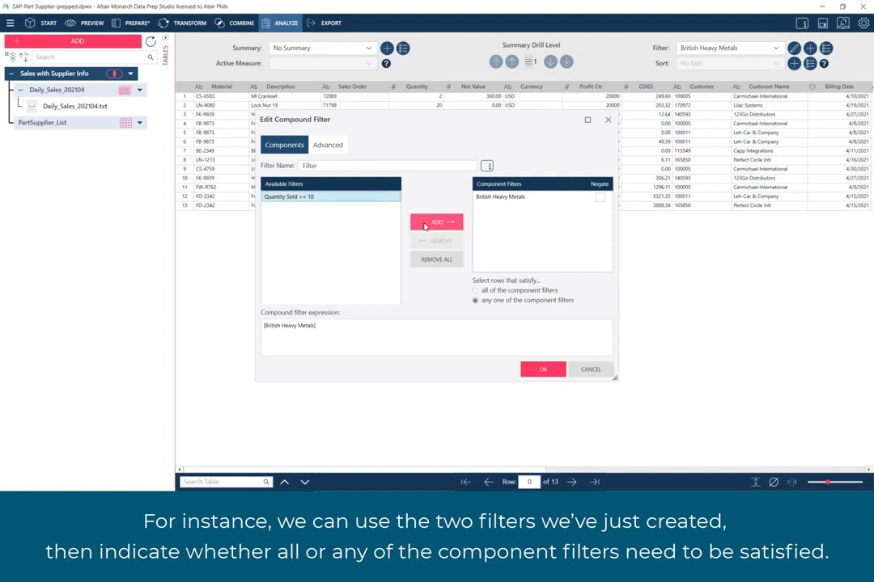
{"action": "left_click", "coordinate": [427, 223]}
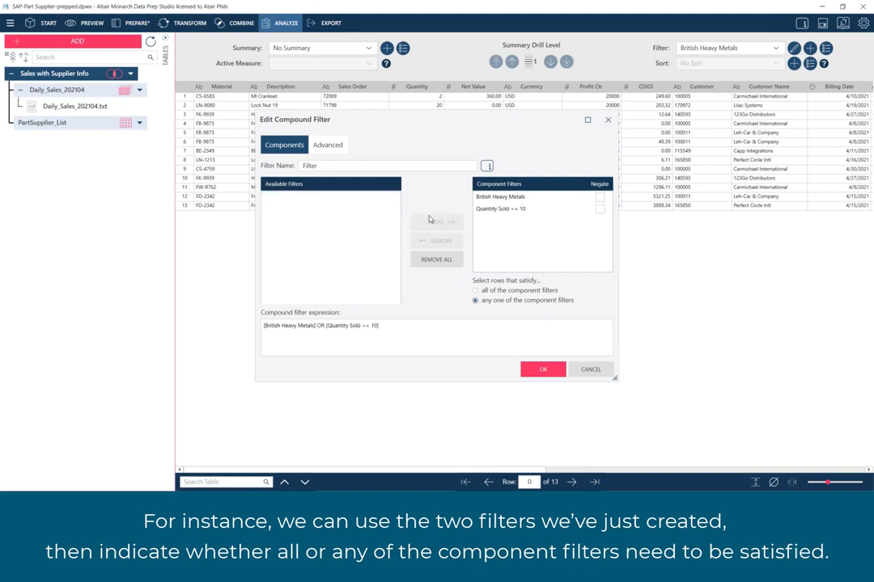
- Try requiring all of the component filters and negating Quantity Sold >= 10, and restore both settings
{"action": "left_click", "coordinate": [475, 291]}
{"action": "left_click", "coordinate": [476, 301]}
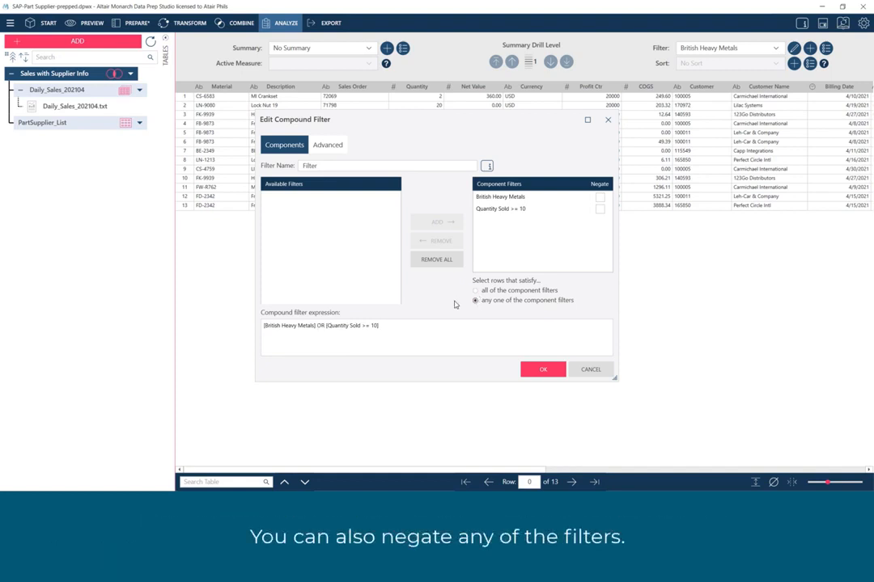
{"action": "left_click", "coordinate": [600, 210]}
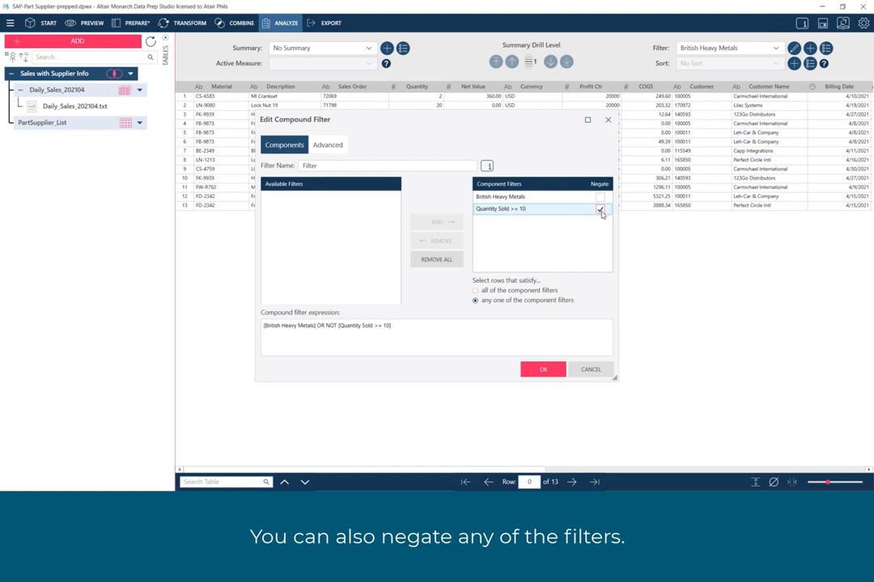
{"action": "left_click", "coordinate": [599, 210]}
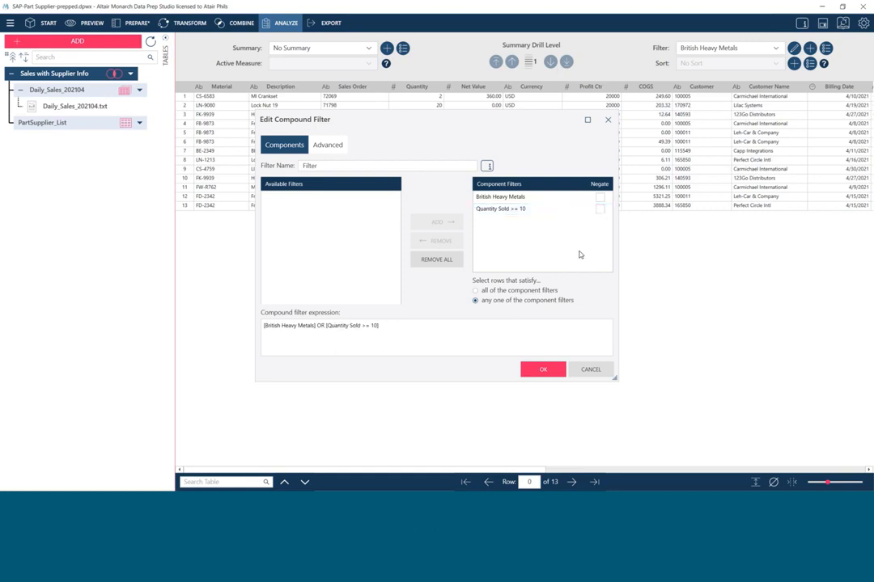
- Name the compound filter "British Heavy Metals, Qty >= 10" and apply it to the table
{"action": "left_click", "coordinate": [326, 165]}
{"action": "type", "text": "British Heavy Metals, Qty >= 10"}
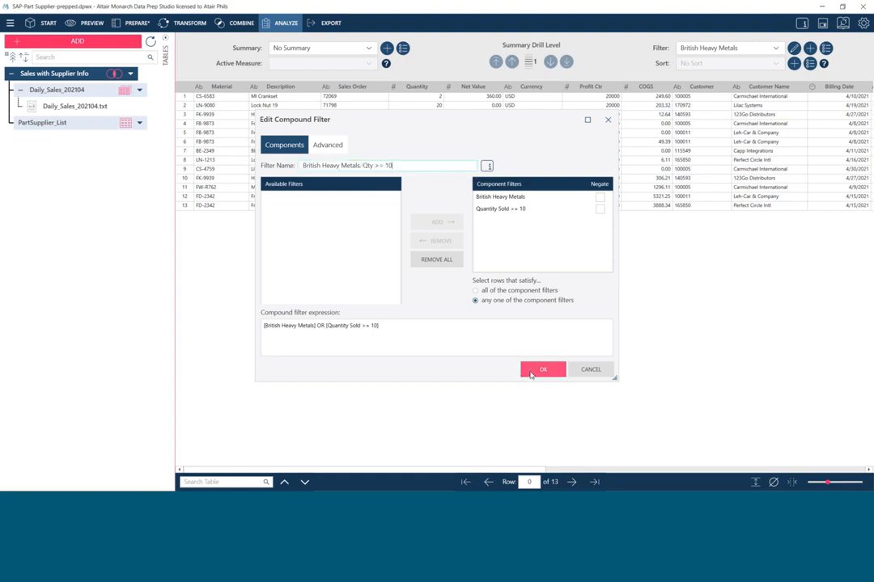
{"action": "left_click", "coordinate": [530, 373]}
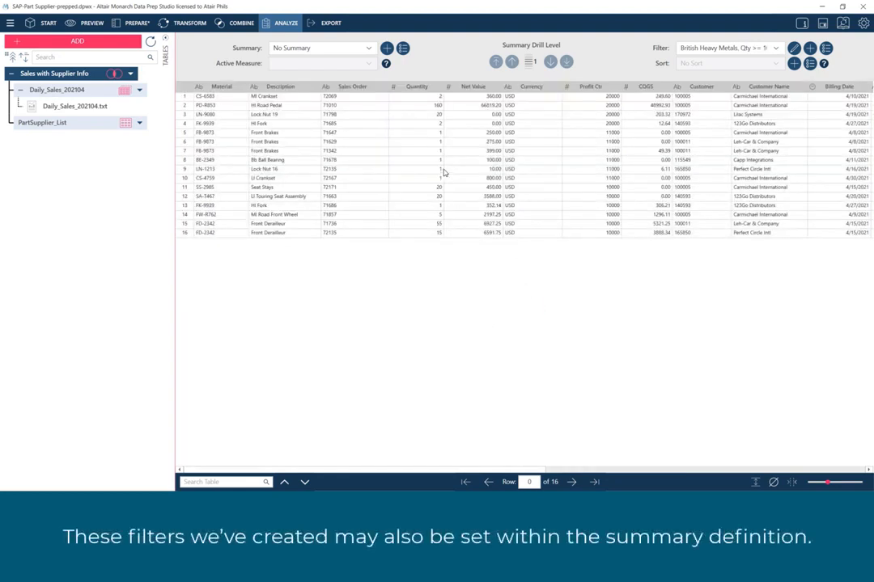
- Display the Sales by Manufacturer summary, examine the filter options in its definition, and leave without changes
{"action": "left_click", "coordinate": [369, 49]}
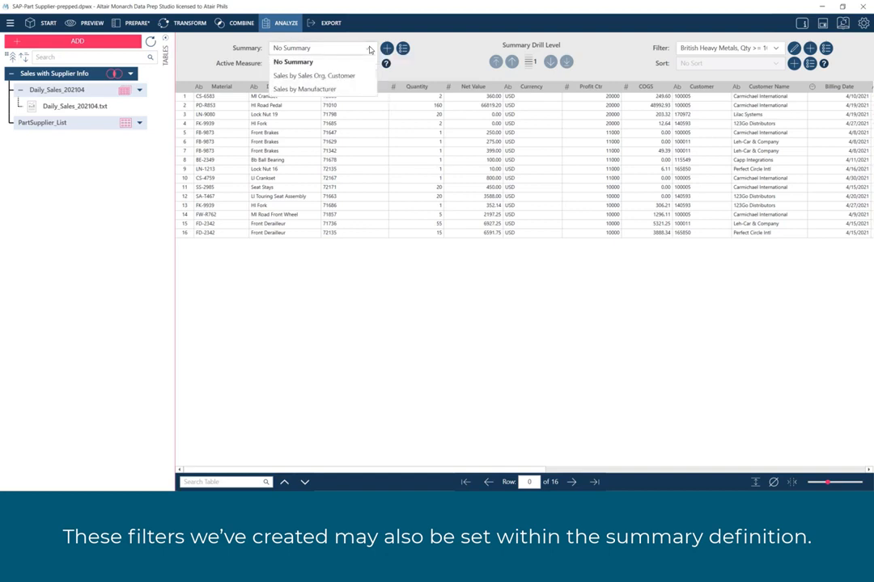
{"action": "left_click", "coordinate": [339, 89]}
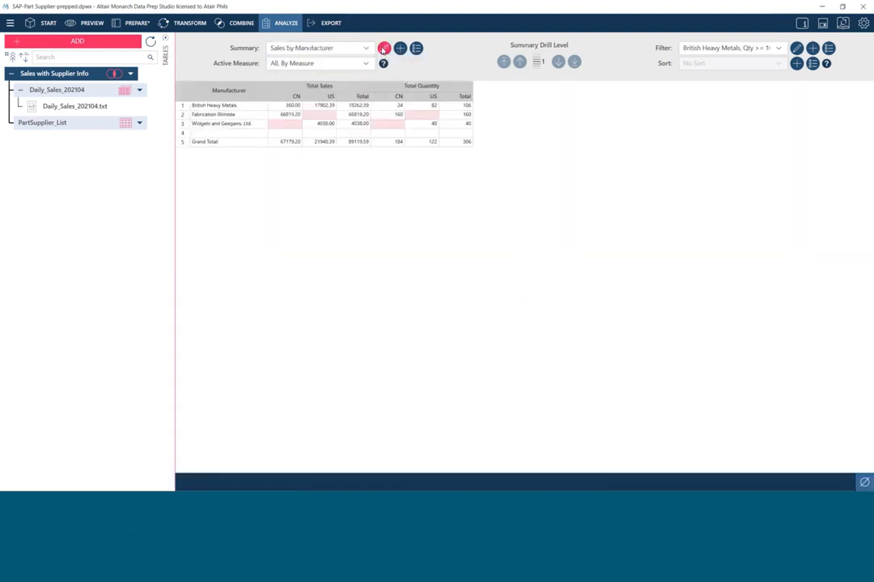
{"action": "left_click", "coordinate": [384, 49]}
{"action": "left_click", "coordinate": [377, 126]}
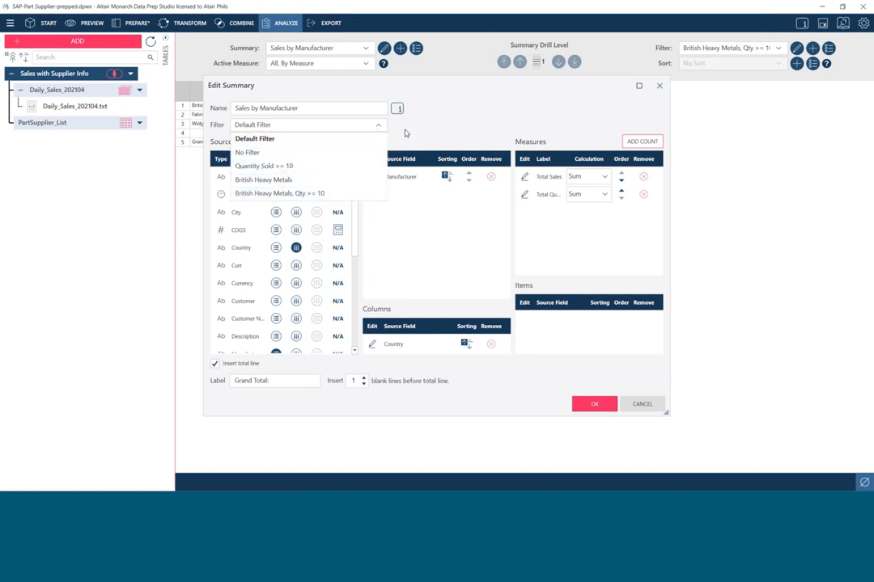
{"action": "left_click", "coordinate": [405, 133]}
{"action": "left_click", "coordinate": [638, 405]}
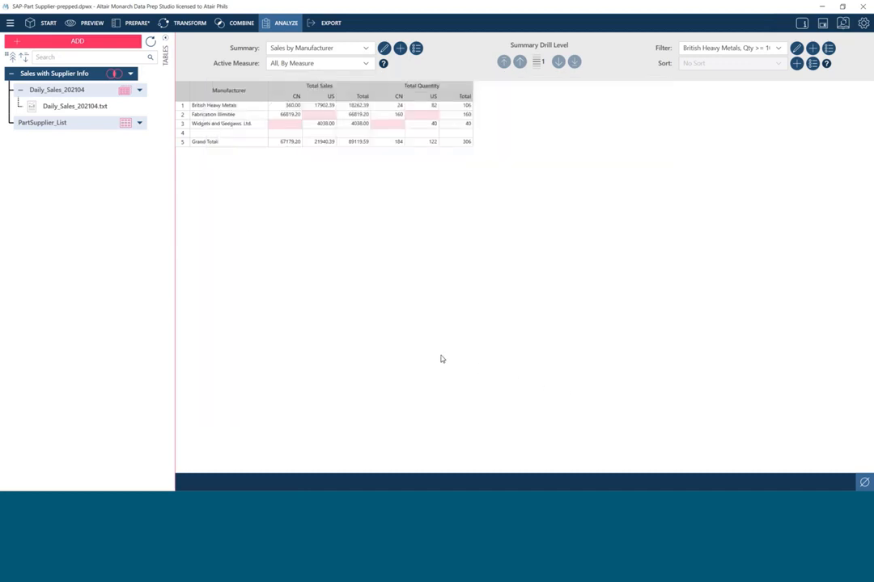
- Return the table to No Summary and set the filter to No Filter
{"action": "left_click", "coordinate": [357, 49]}
{"action": "left_click", "coordinate": [356, 61]}
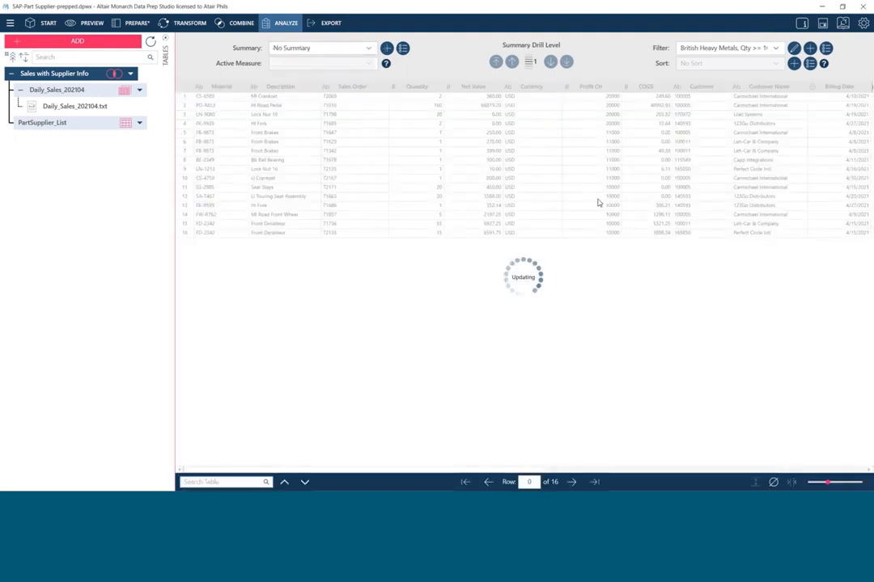
{"action": "left_click", "coordinate": [772, 48]}
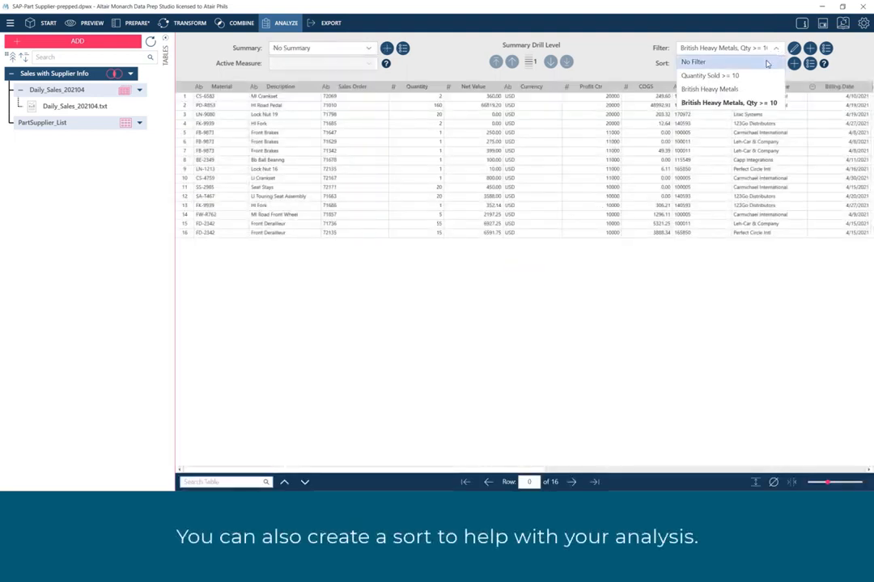
{"action": "left_click", "coordinate": [767, 63]}
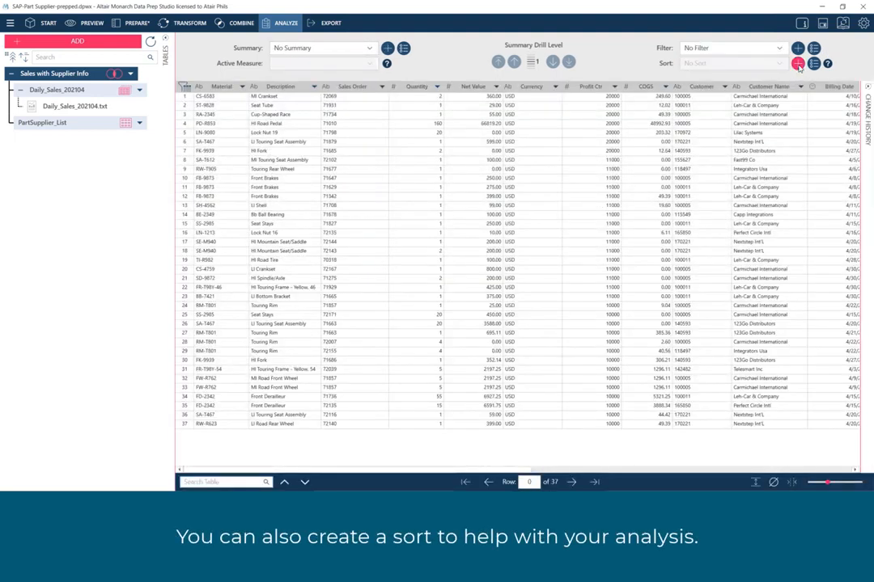
- Create a sort by Description ascending and Net Value descending
{"action": "left_click", "coordinate": [797, 64]}
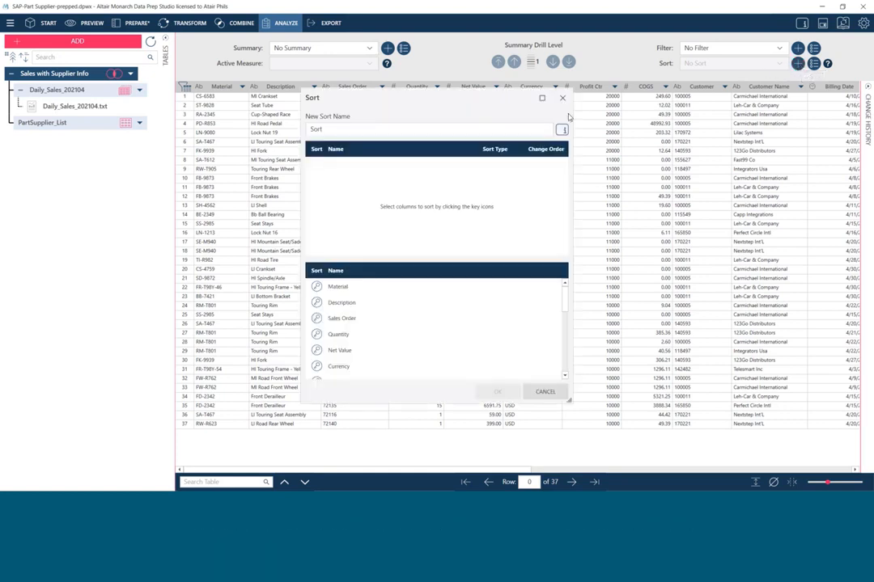
{"action": "left_click", "coordinate": [316, 303]}
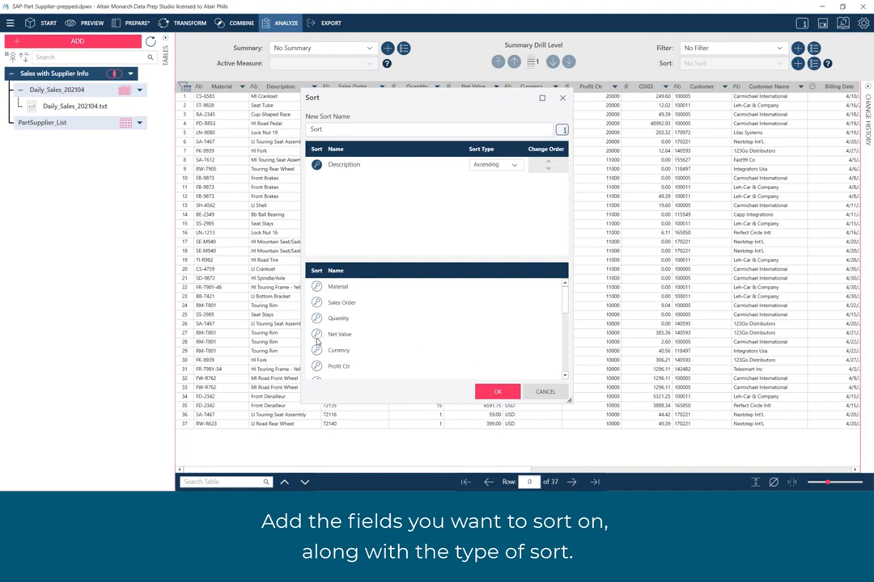
{"action": "left_click", "coordinate": [316, 334]}
{"action": "left_click", "coordinate": [516, 185]}
{"action": "left_click", "coordinate": [516, 204]}
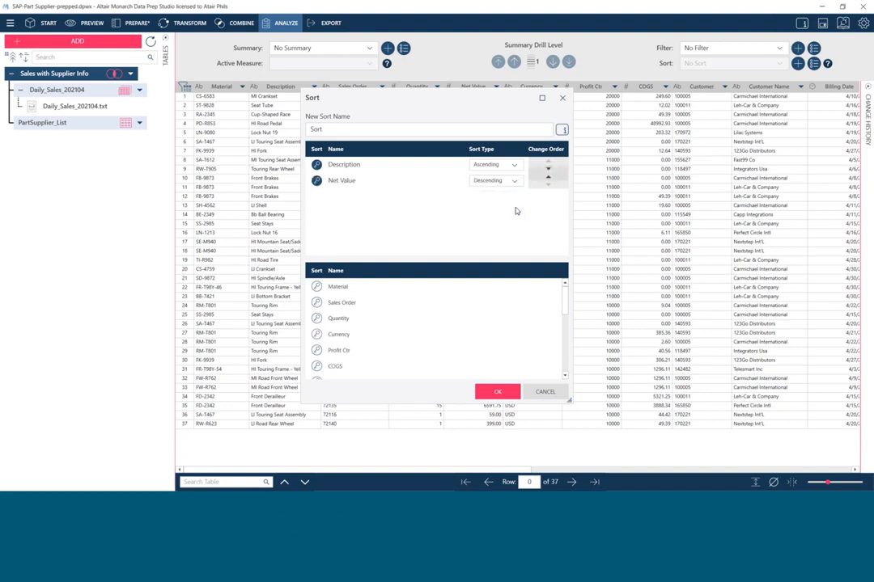
- Name the sort "Desc asc, Sales desc" and apply it to the table
{"action": "left_click_drag", "start_coordinate": [332, 129], "coordinate": [304, 135]}
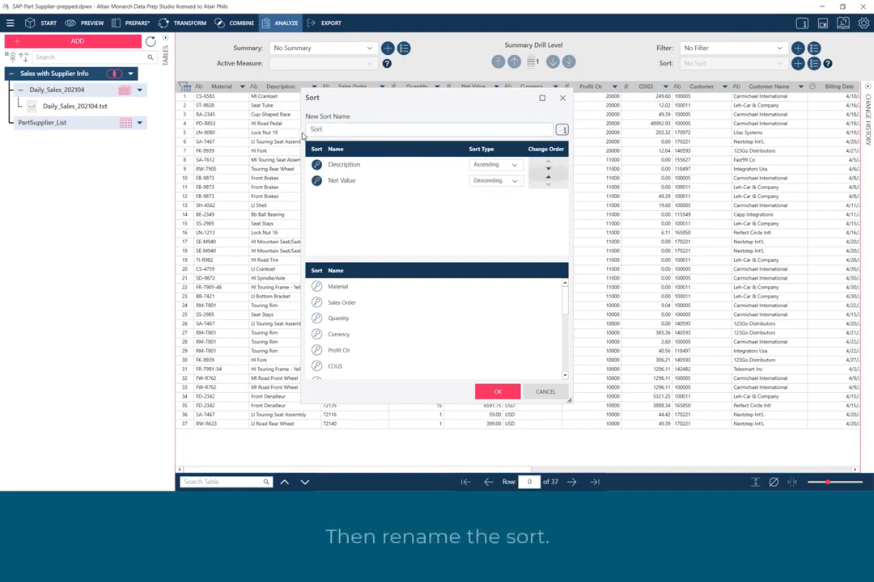
{"action": "type", "text": "Desc asc, Sales desc"}
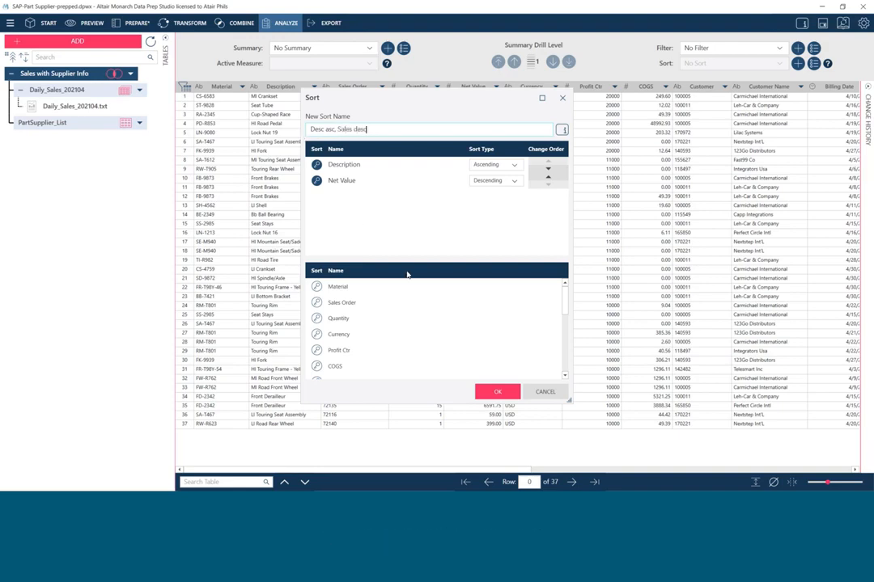
{"action": "left_click", "coordinate": [497, 391]}
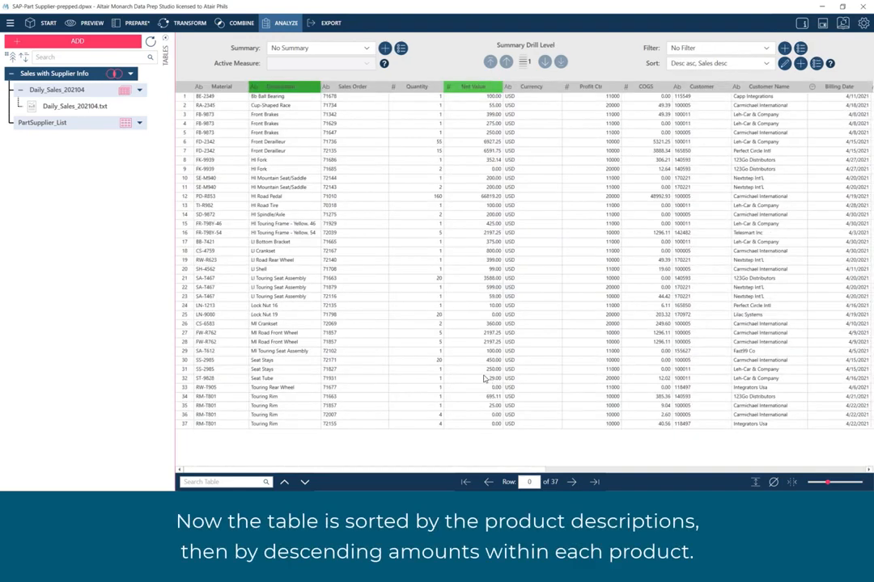
- Examine the sorted Description column and the Net Value order within the Front Brakes rows
{"action": "left_click", "coordinate": [307, 88]}
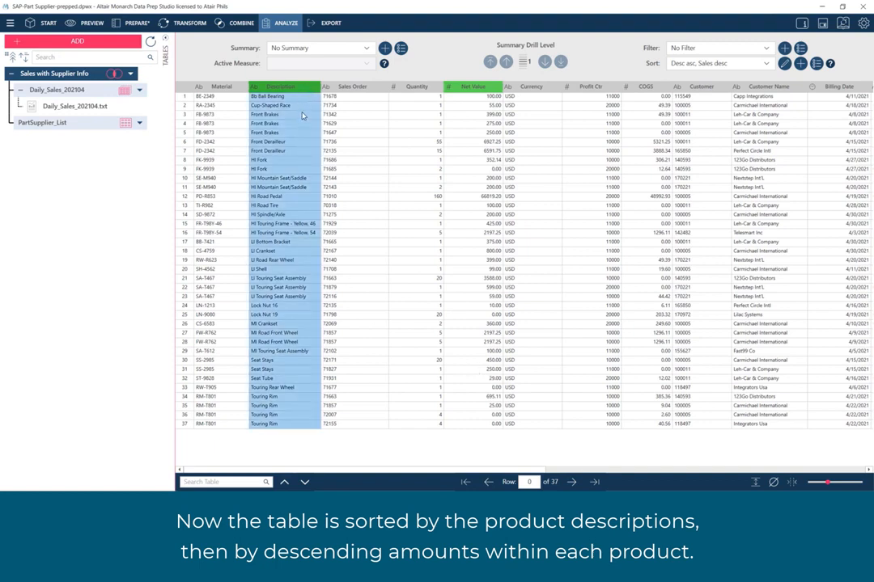
{"action": "left_click_drag", "start_coordinate": [302, 114], "coordinate": [446, 135]}
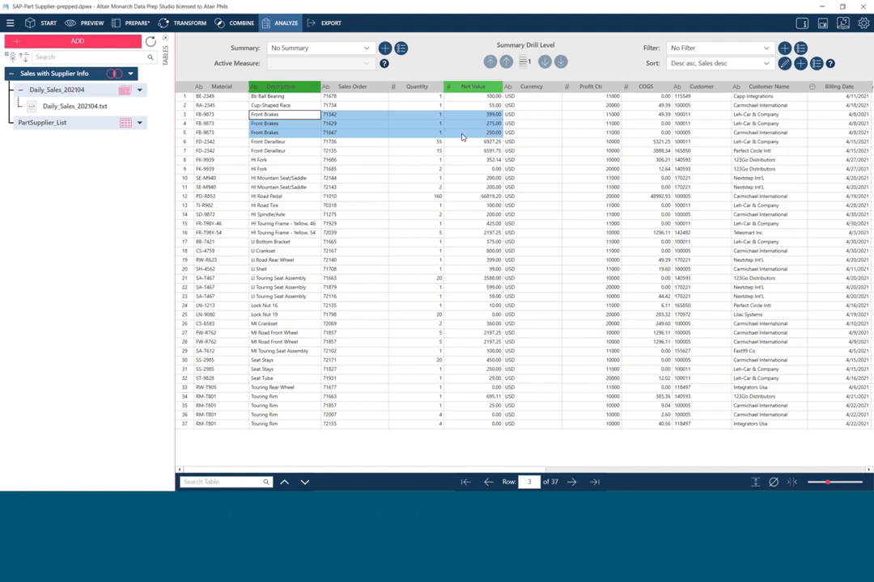
{"action": "left_click", "coordinate": [453, 134]}
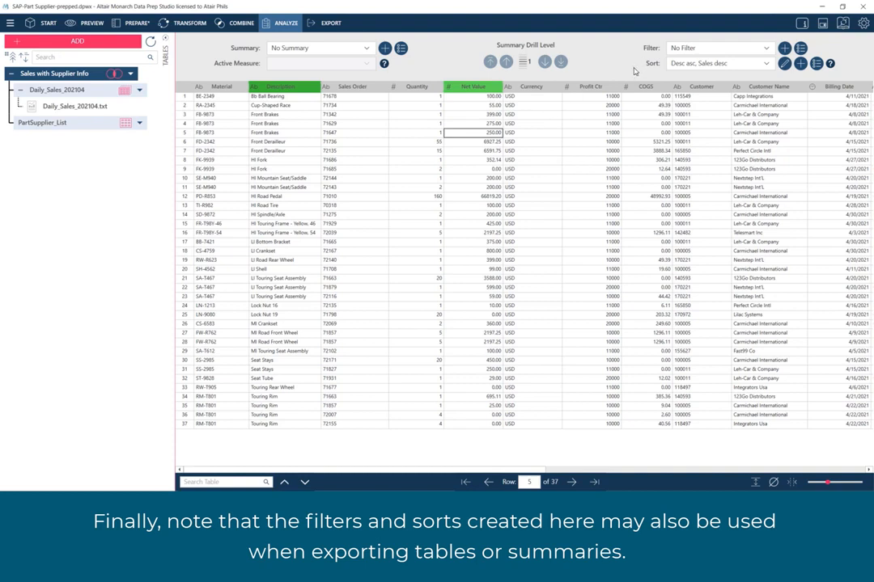
- Add a Microsoft Excel export for the Sales with Supplier Info table
{"action": "left_click", "coordinate": [331, 23]}
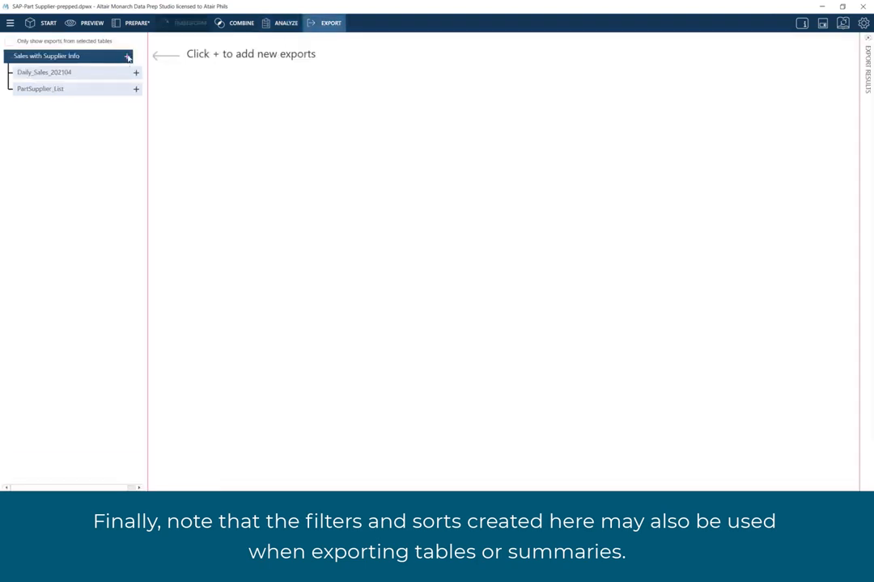
{"action": "left_click", "coordinate": [127, 57]}
{"action": "mouse_move", "coordinate": [186, 77]}
{"action": "left_click", "coordinate": [237, 74]}
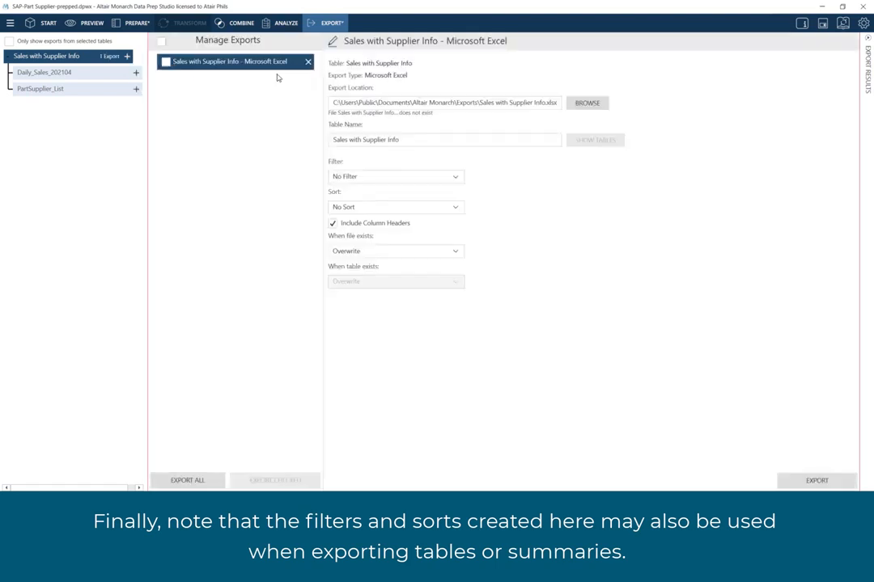
- Examine the filter and sort choices available for the Excel export, leaving both unchanged
{"action": "left_click", "coordinate": [453, 179]}
{"action": "left_click", "coordinate": [453, 180]}
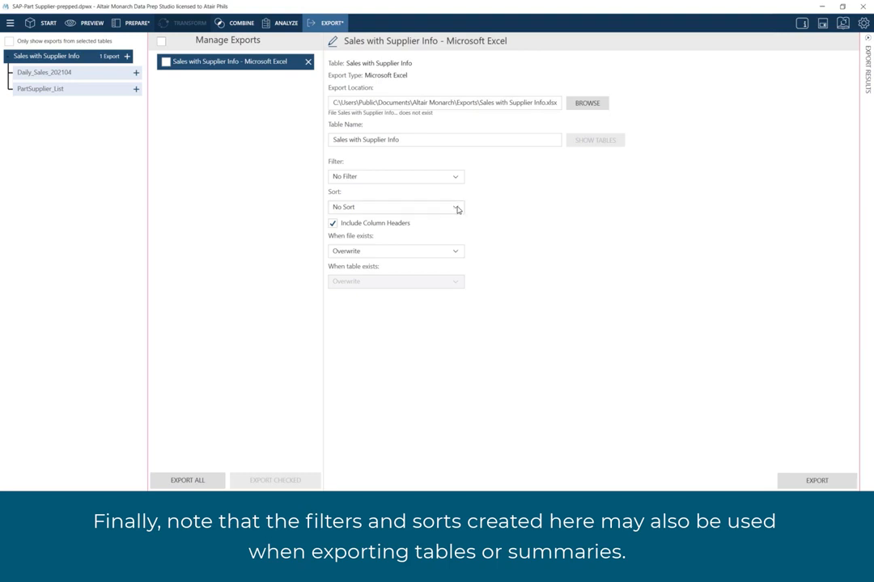
{"action": "left_click", "coordinate": [458, 209]}
{"action": "left_click", "coordinate": [458, 209]}
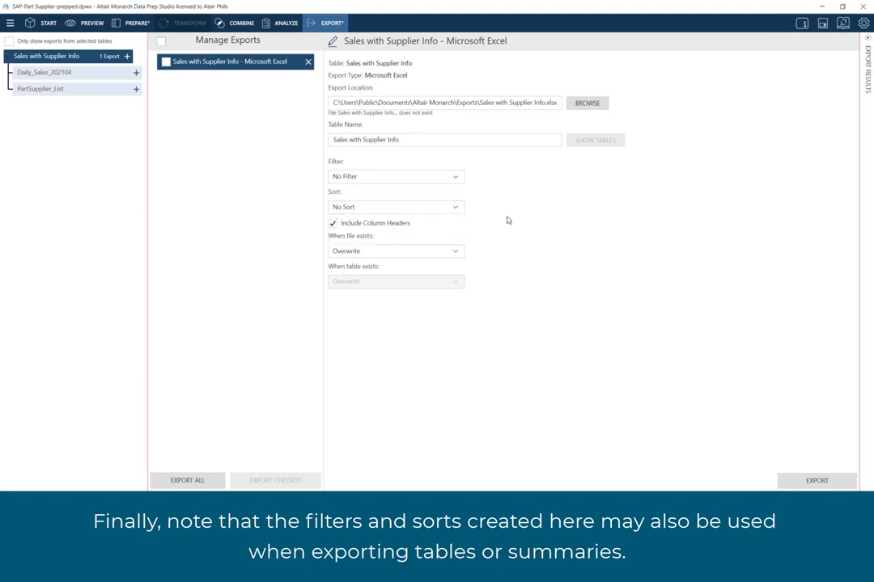